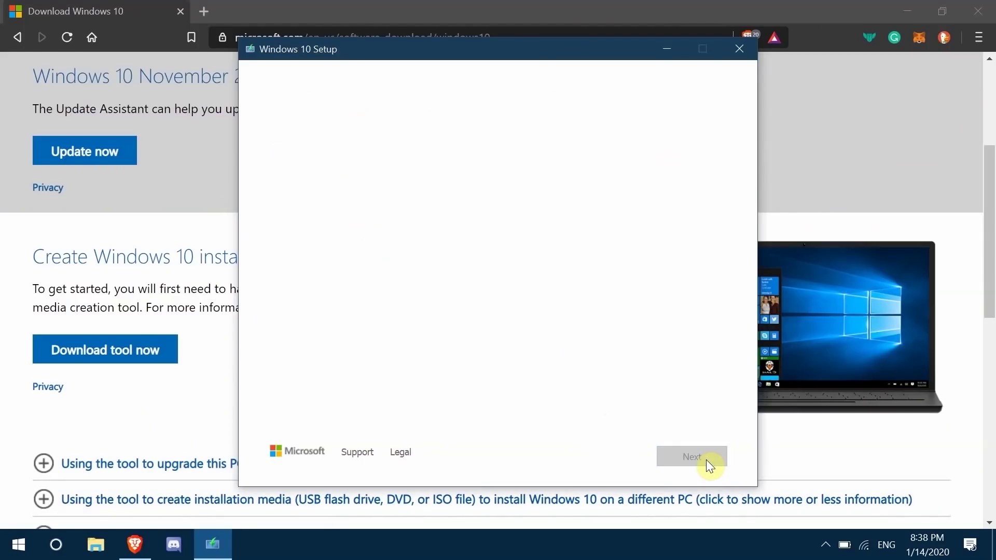
Step: Choose USB flash drive D: as Windows 10 installation media, then start picking an image in balenaEtcher
click(705, 460)
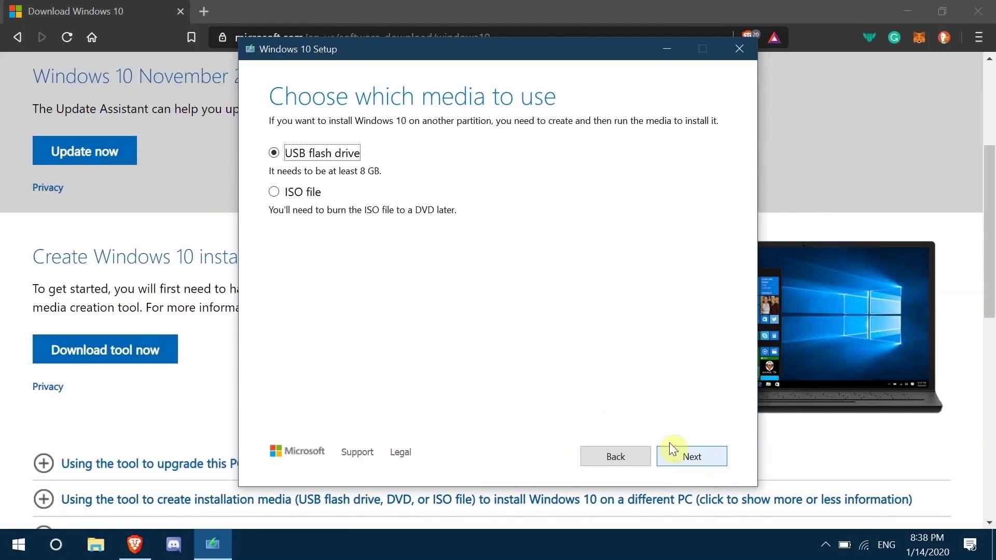
click(702, 458)
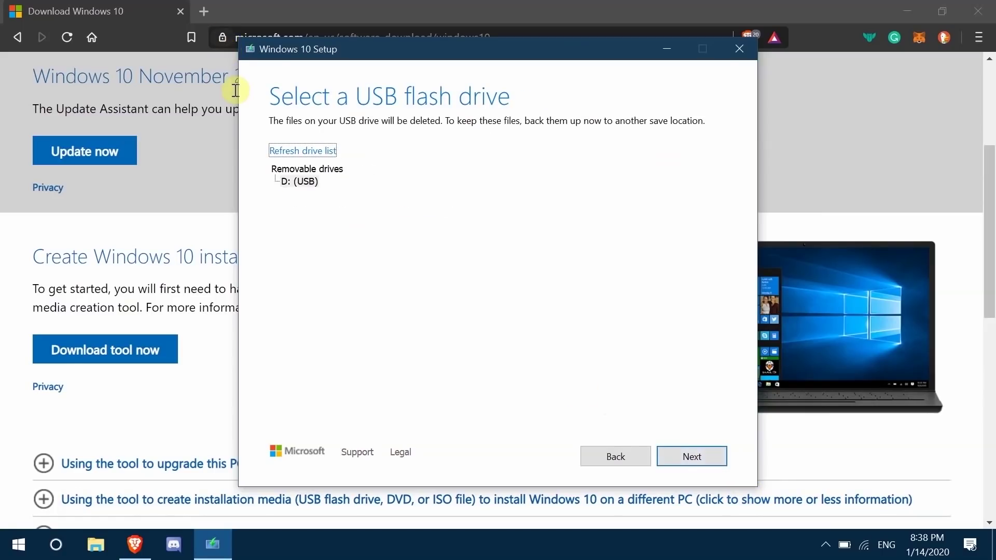
click(296, 181)
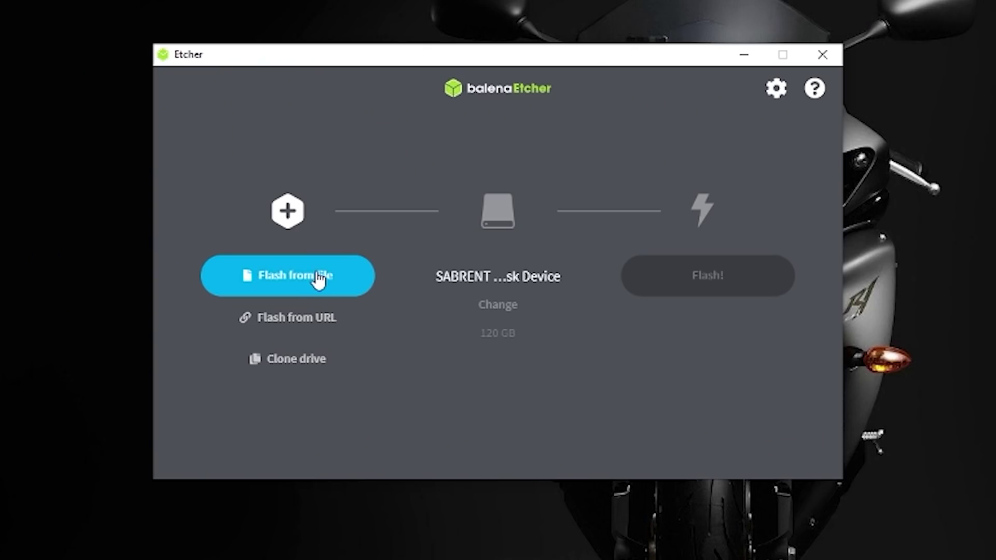
click(317, 280)
Step: Load the Hive OS .img from the hiveos folder into balenaEtcher and review target drives
double_click(342, 233)
click(372, 196)
double_click(372, 193)
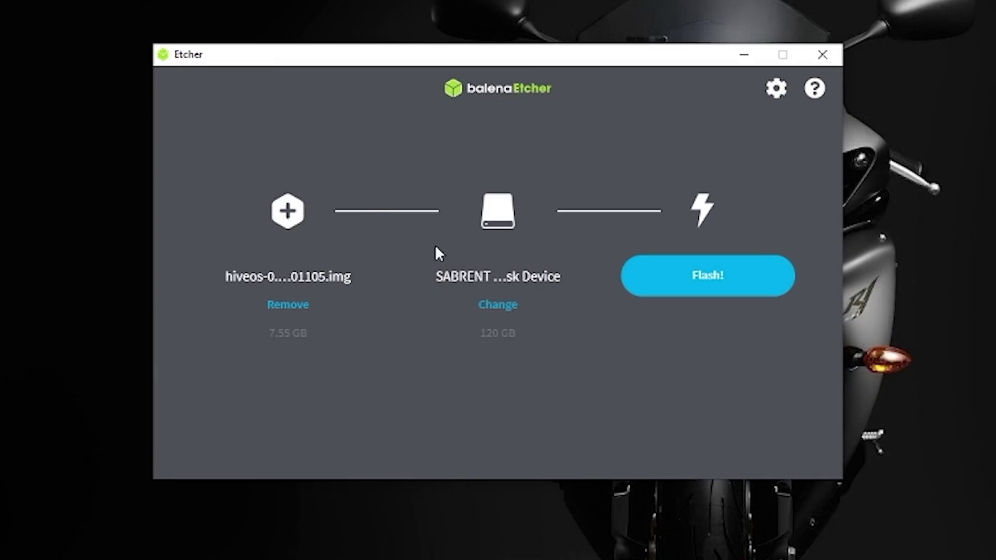
click(498, 306)
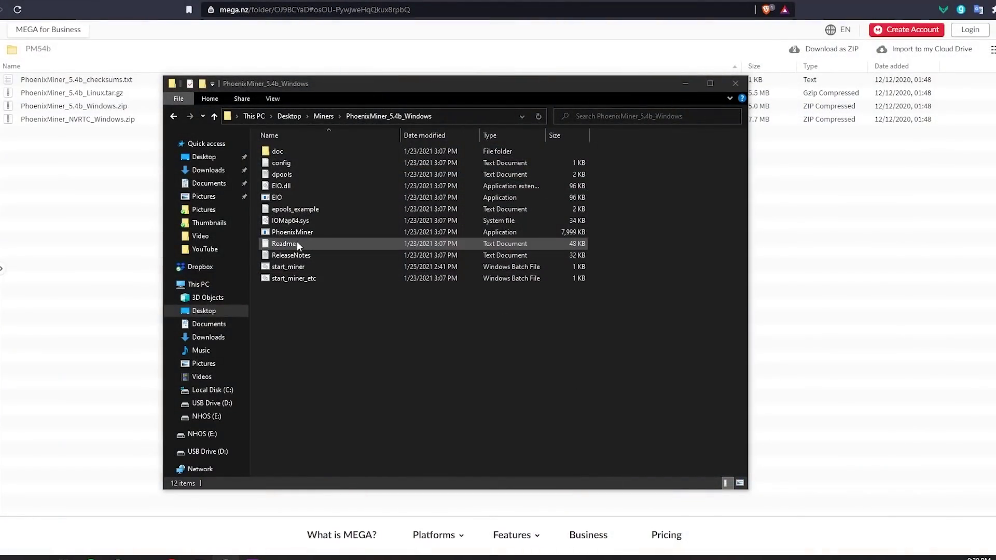
click(371, 301)
double_click(288, 150)
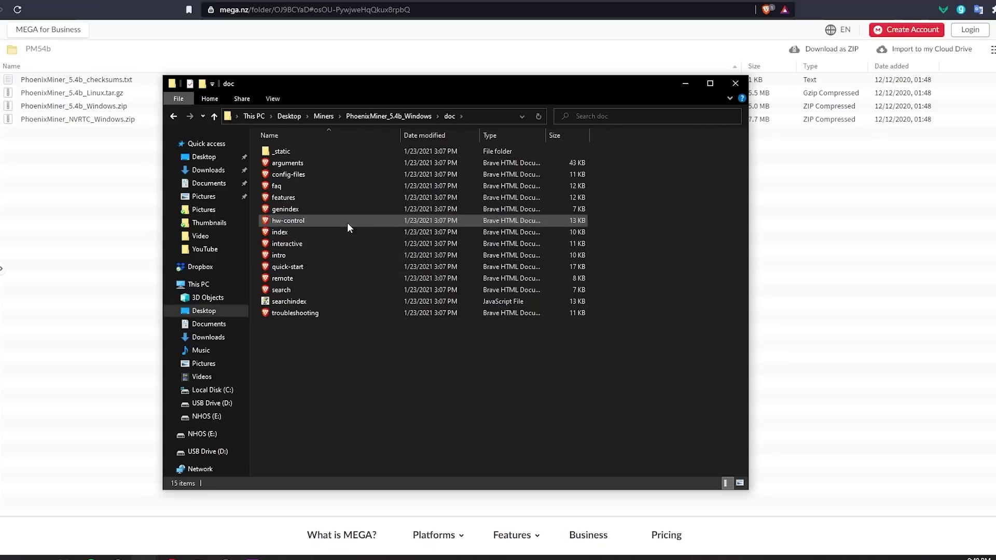
click(384, 117)
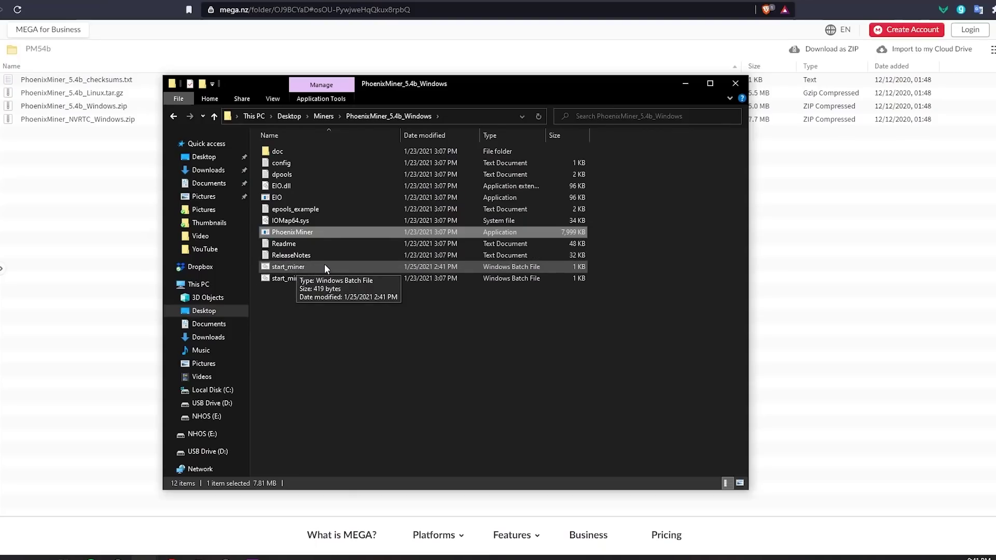
mouse_move(323, 295)
mouse_down()
mouse_move(251, 268)
mouse_move(311, 285)
mouse_up()
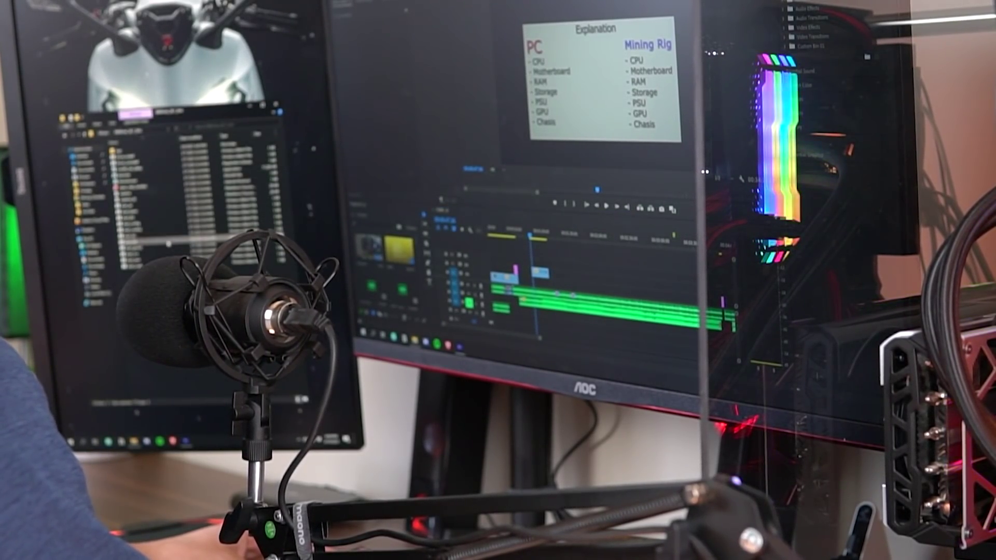
Step: Start the miner console, paste a new clip at the moved playhead, and play the timeline
double_click(181, 237)
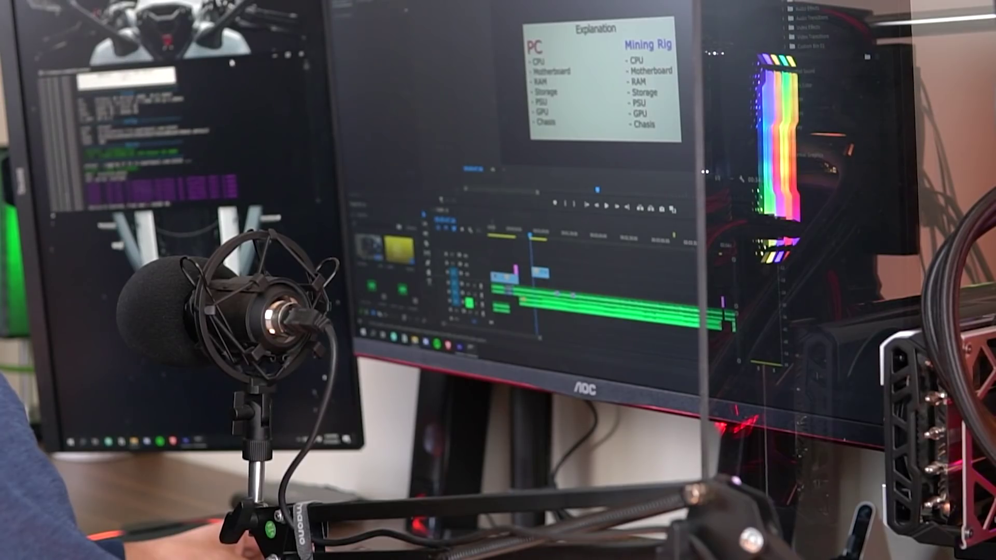
click(588, 289)
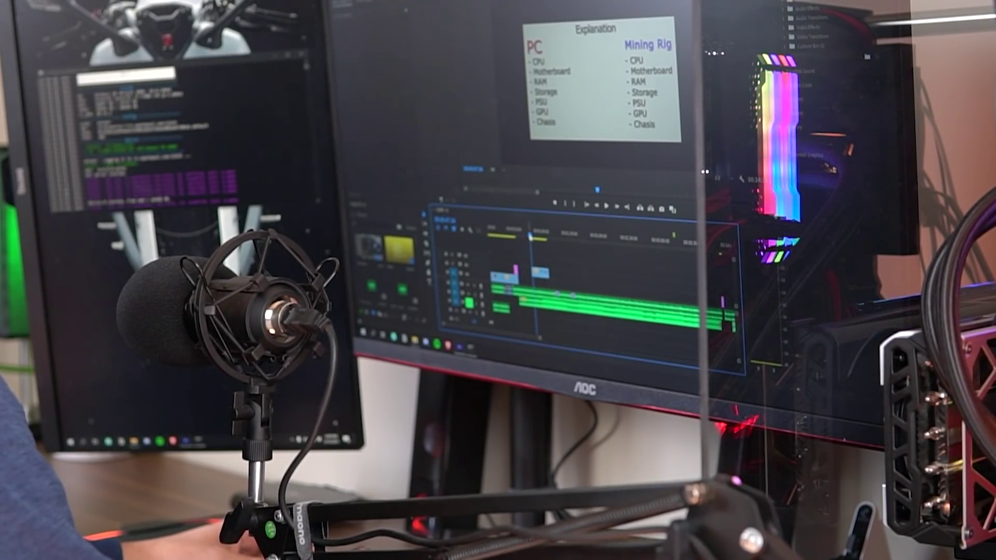
click(519, 240)
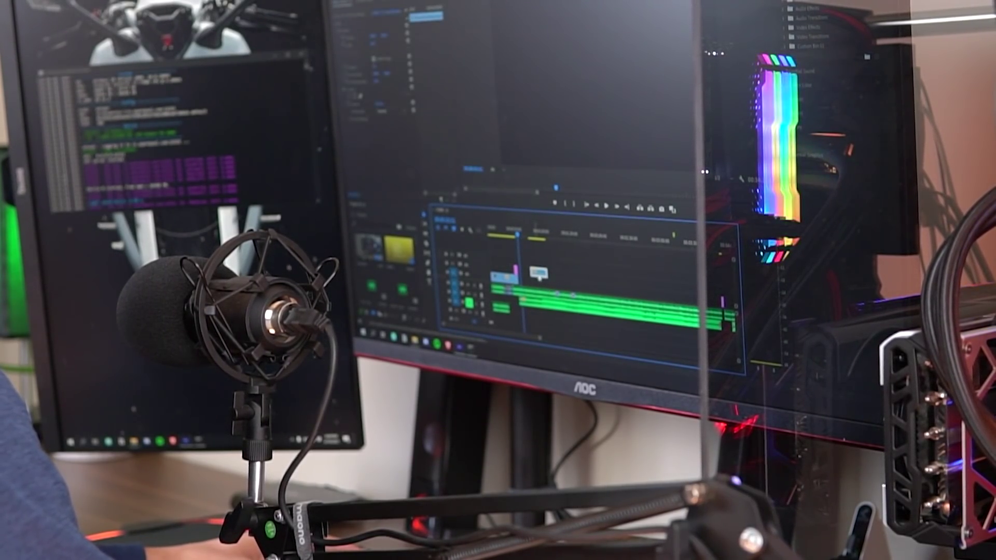
key(ctrl+v)
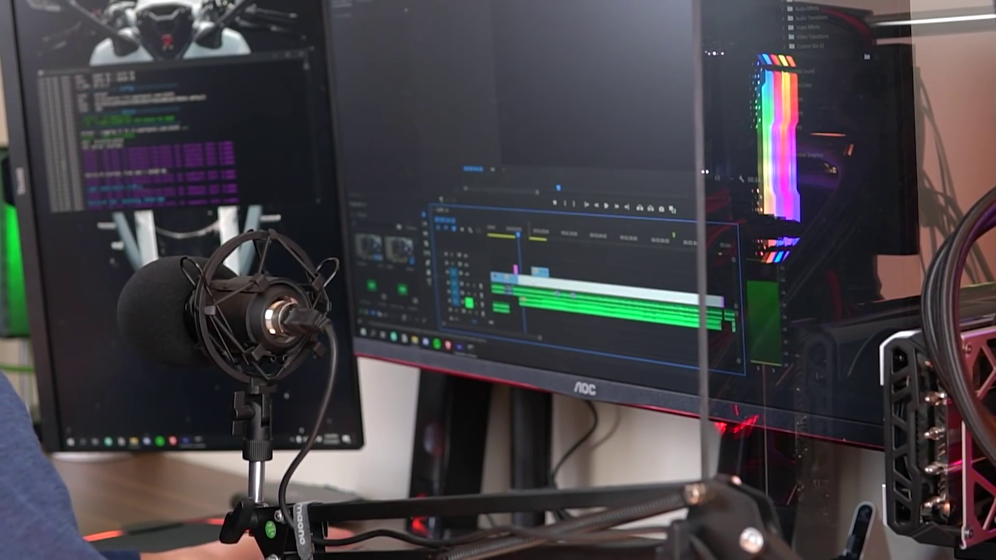
key(space)
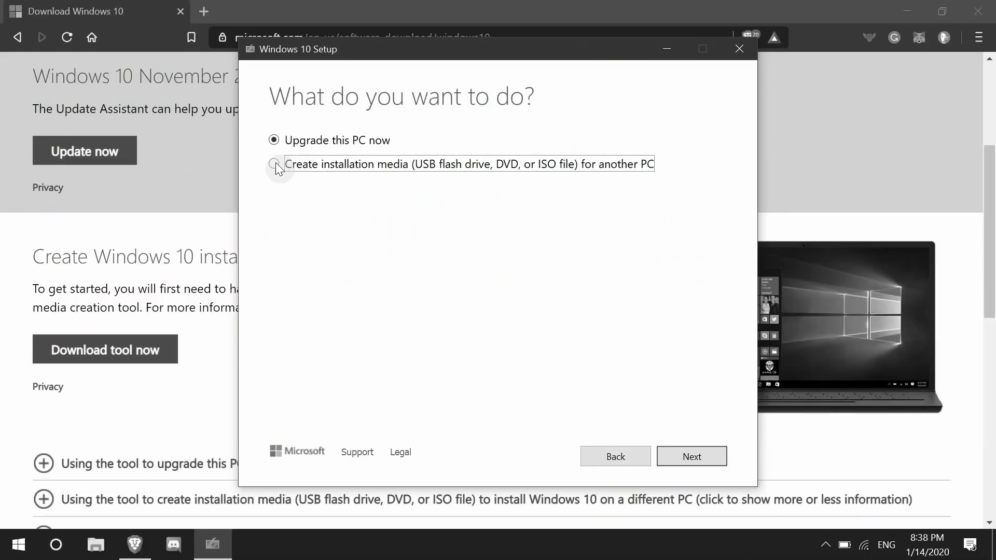
Step: Create Windows 10 installation media on USB drive D: with the recommended edition, then finish
click(274, 164)
click(702, 462)
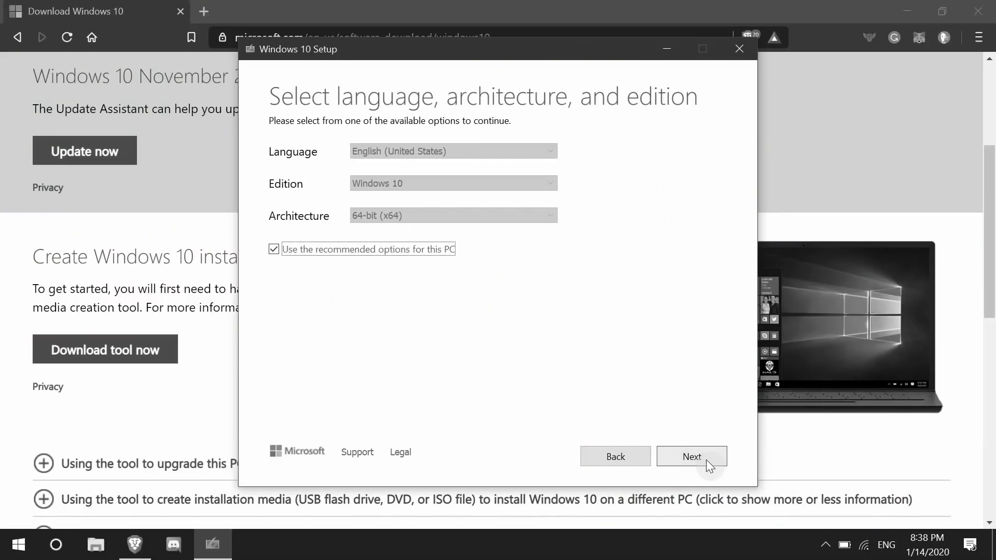
click(706, 460)
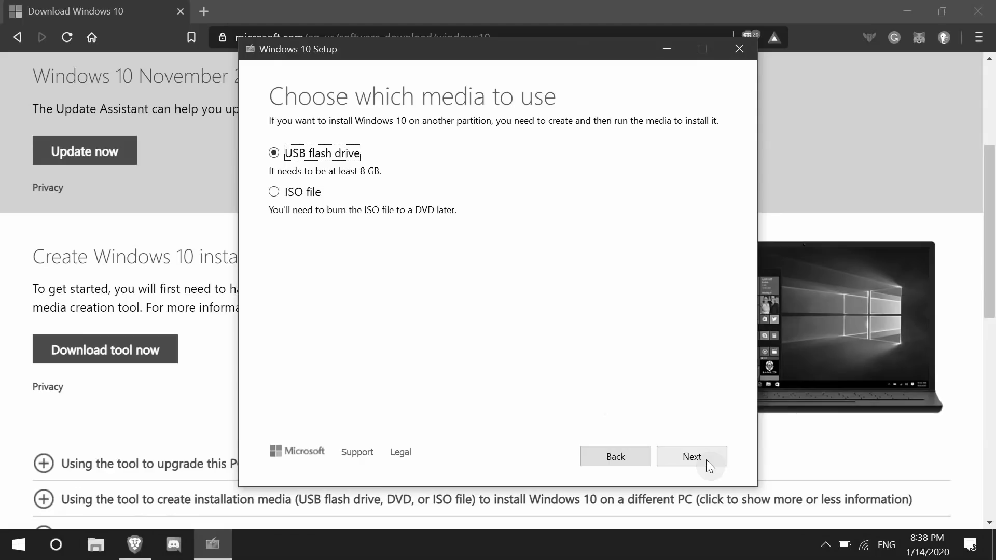
click(702, 458)
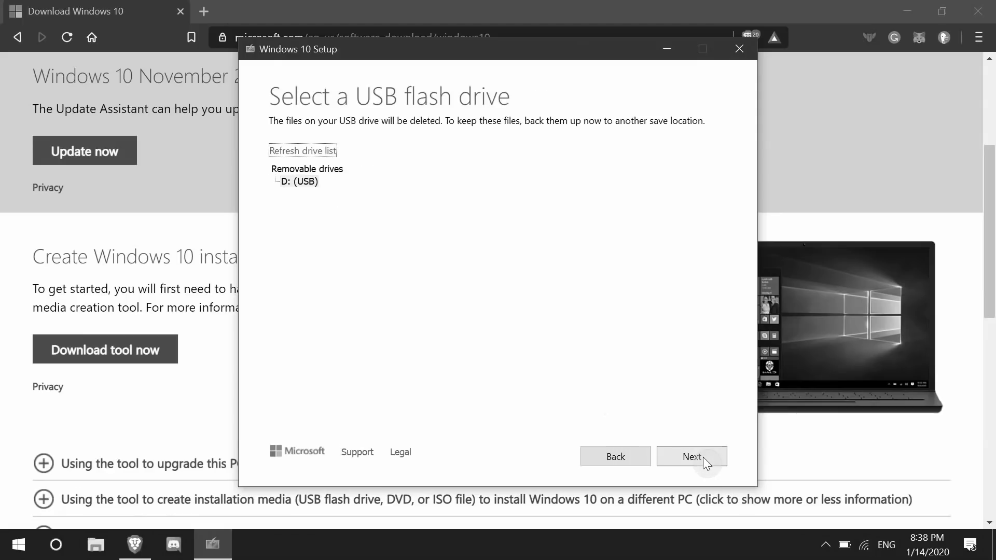
click(299, 181)
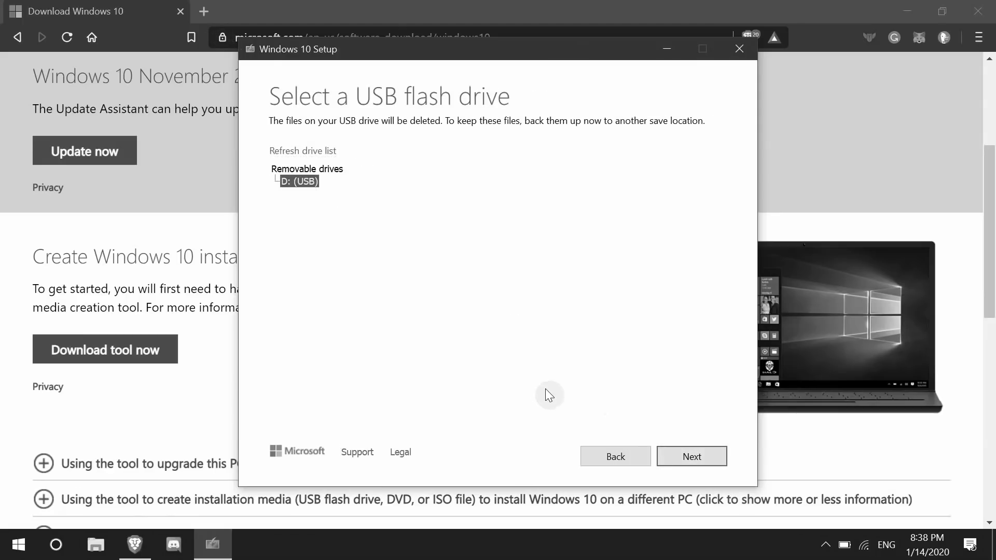
click(687, 459)
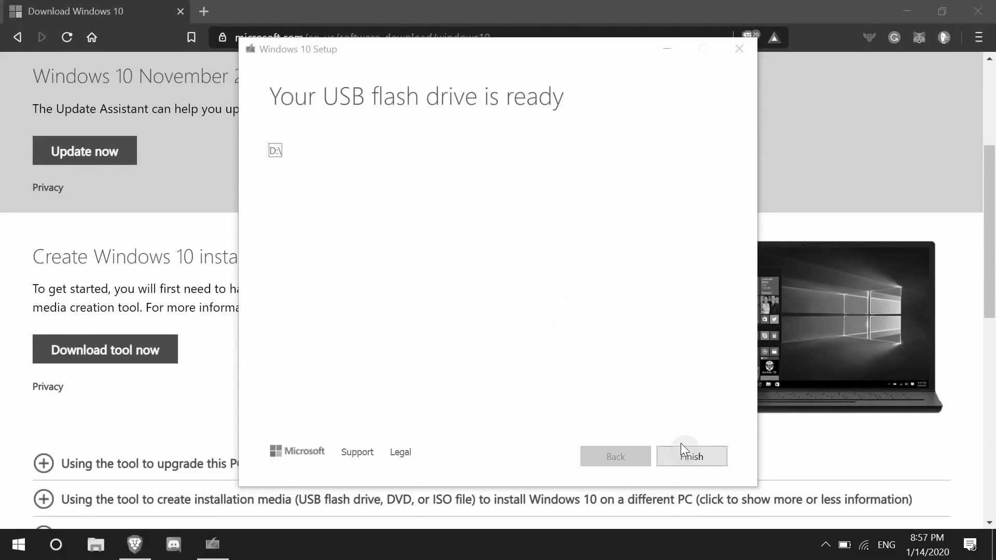
click(676, 447)
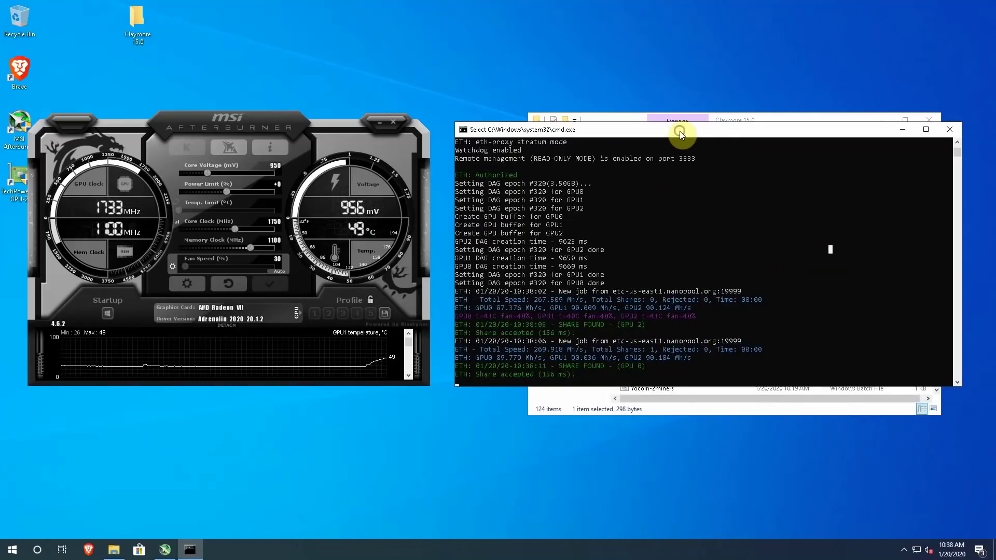
Step: Drag the Afterburner fan curve point from 43 °C/47 % to 40 °C/58 %
click(188, 283)
click(75, 141)
mouse_move(131, 281)
mouse_down()
mouse_move(115, 276)
mouse_move(125, 264)
mouse_up()
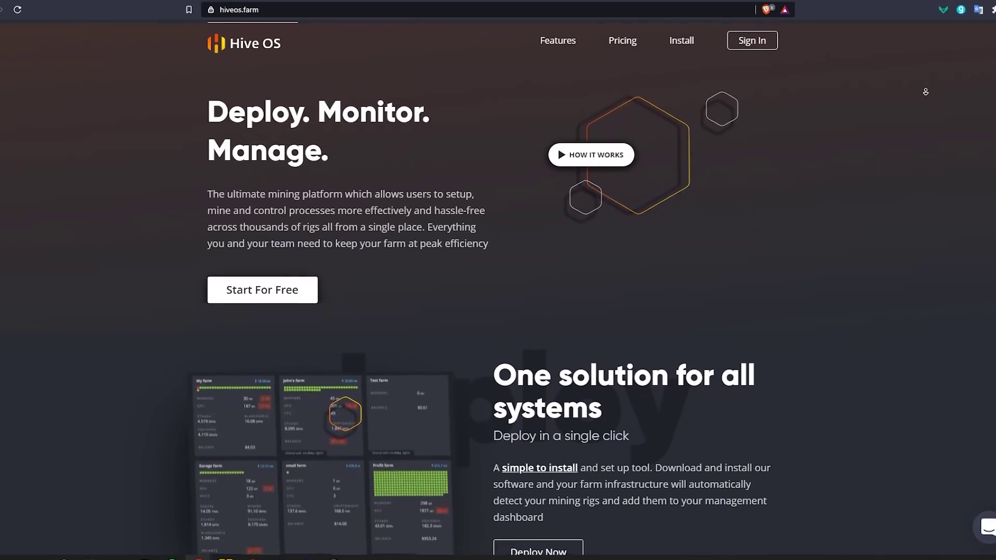
scroll(926, 92, down, 2)
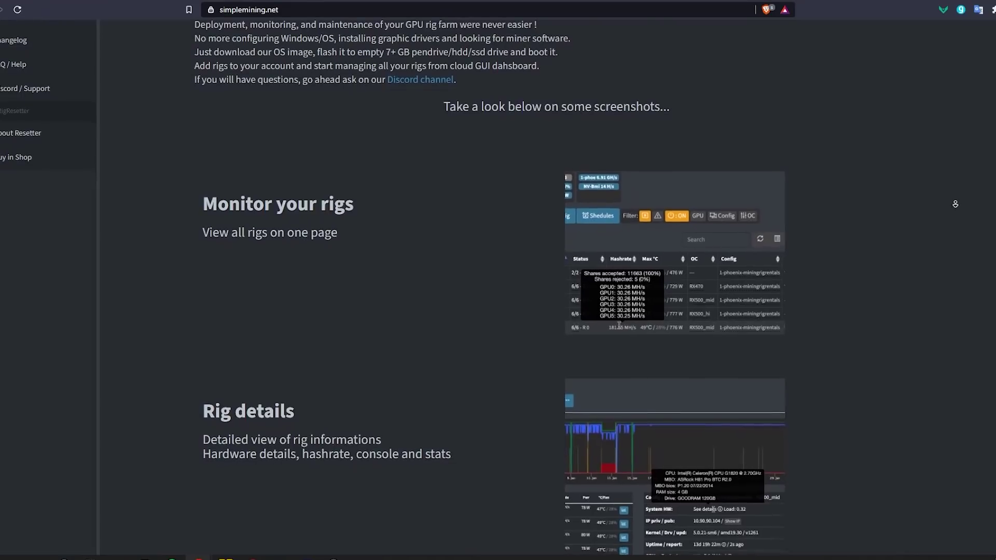
scroll(956, 204, down, 1)
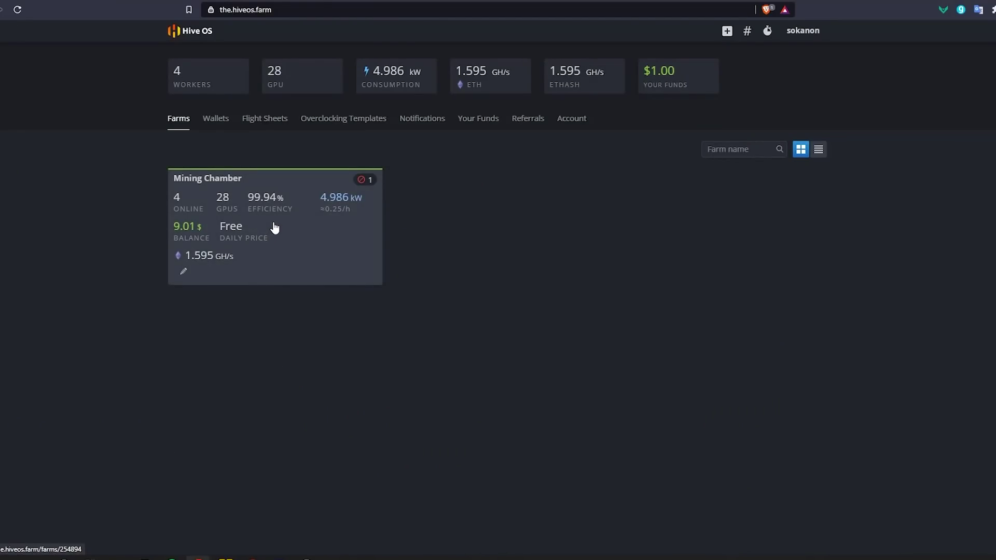
Step: Apply the fan overclock setting to the Mining Chamber farm's 5700 XT Gigabyte worker
click(275, 229)
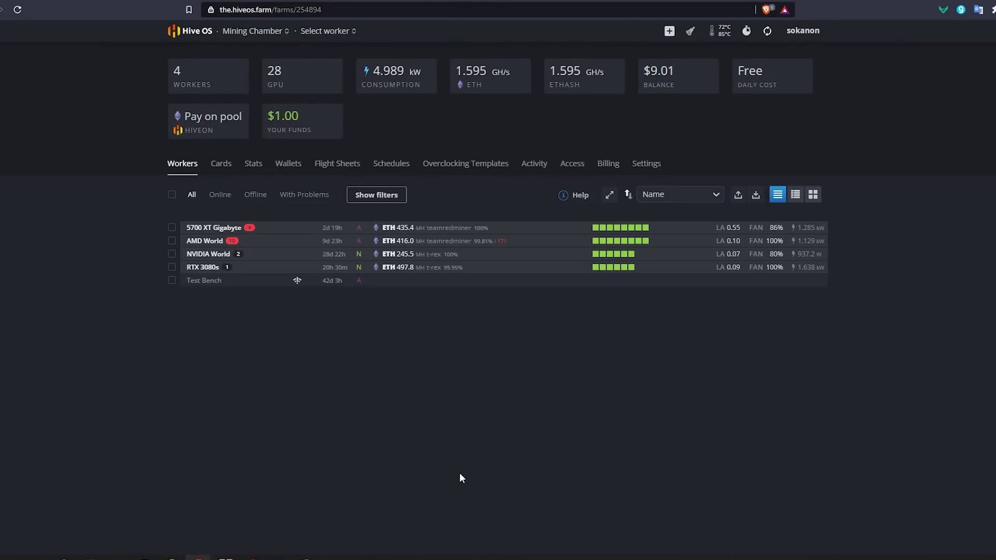
click(203, 227)
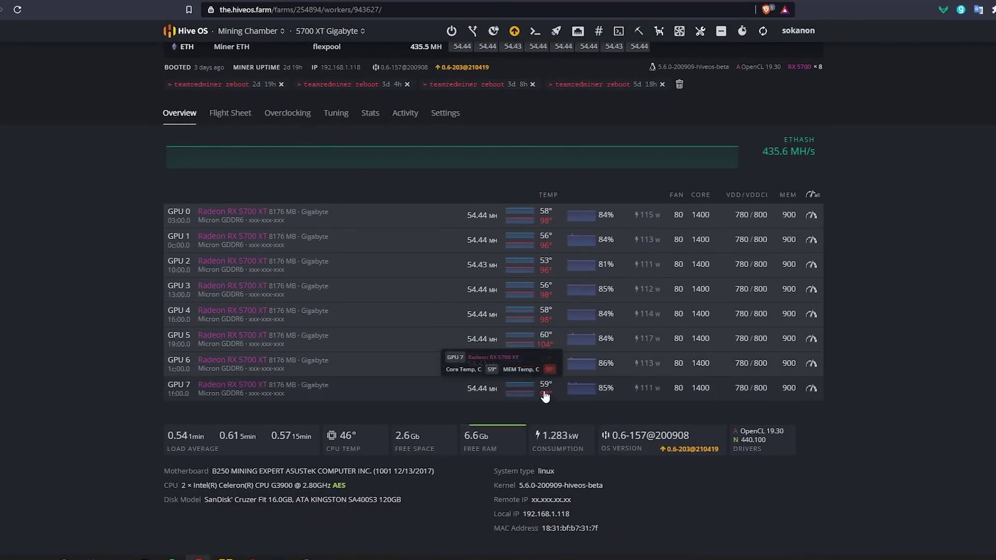
click(817, 195)
click(393, 360)
click(638, 511)
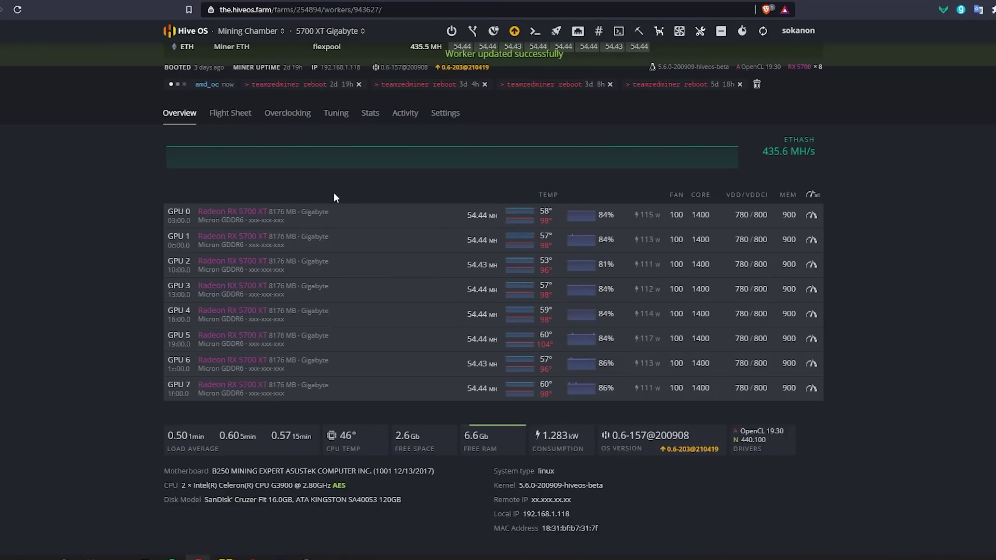
click(253, 31)
Step: Set AMD World's GPU 6 memory clock to 890 and clear the worker's messages
click(205, 241)
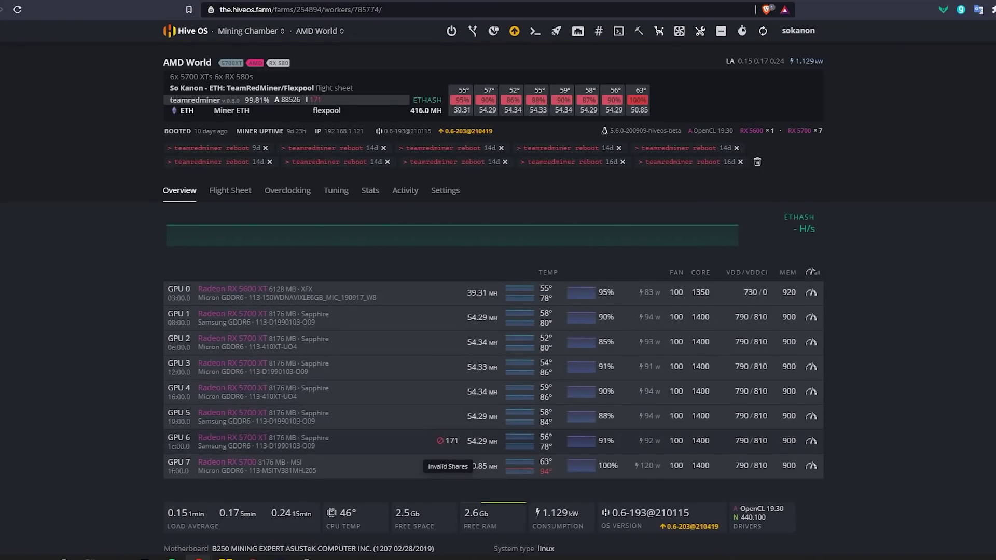
click(812, 442)
click(675, 492)
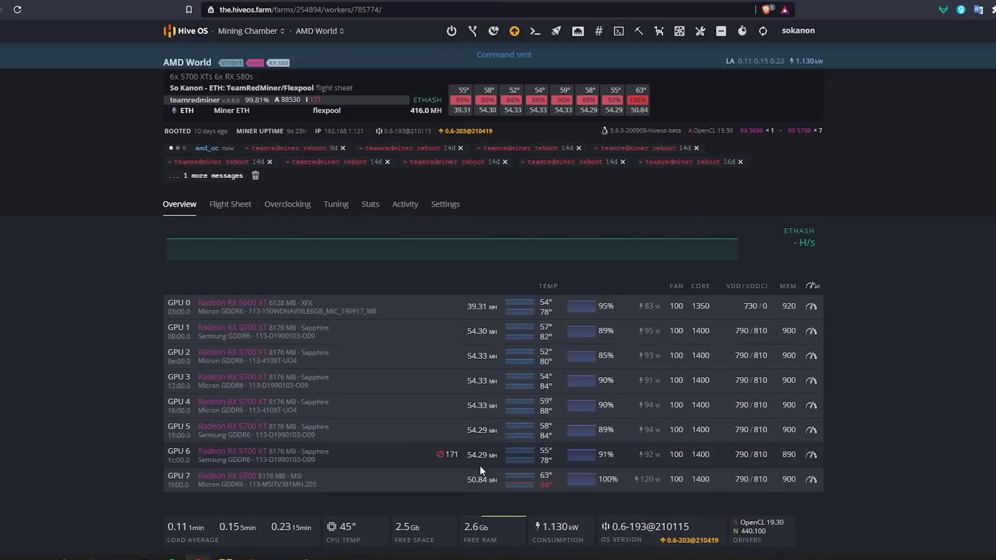
click(255, 177)
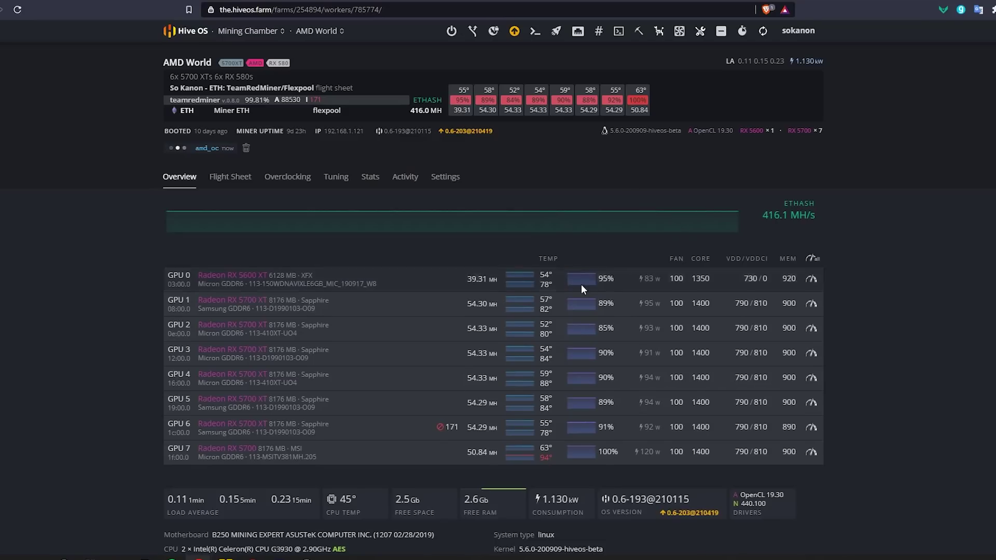
click(250, 30)
Step: Open Mixed Rig's overclock settings and switch the fields to NVIDIA cards
click(214, 254)
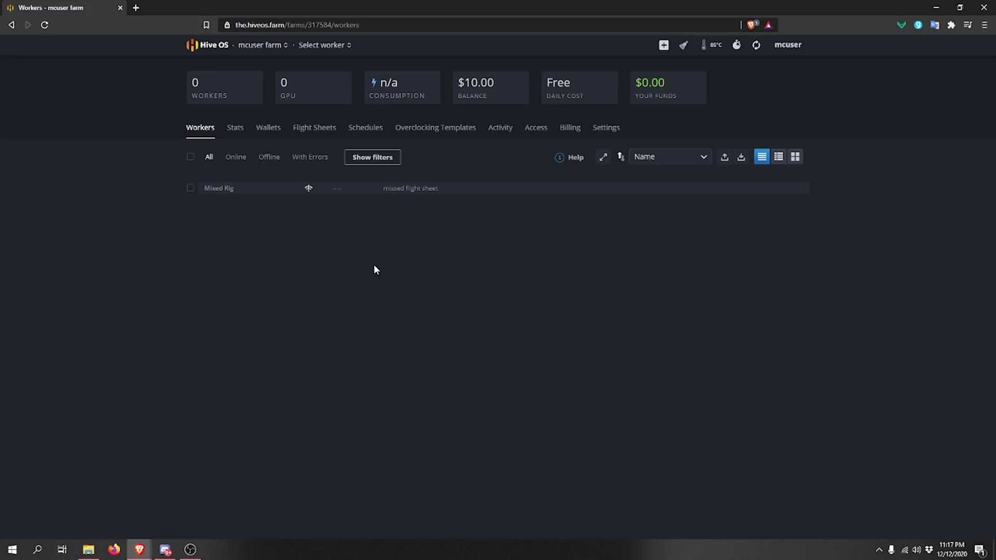
click(216, 190)
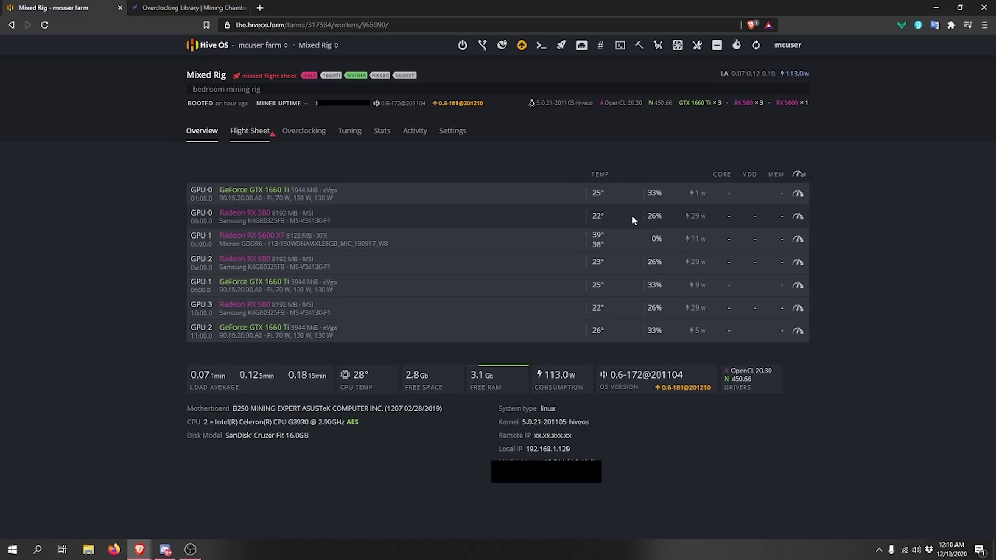
click(799, 173)
click(345, 163)
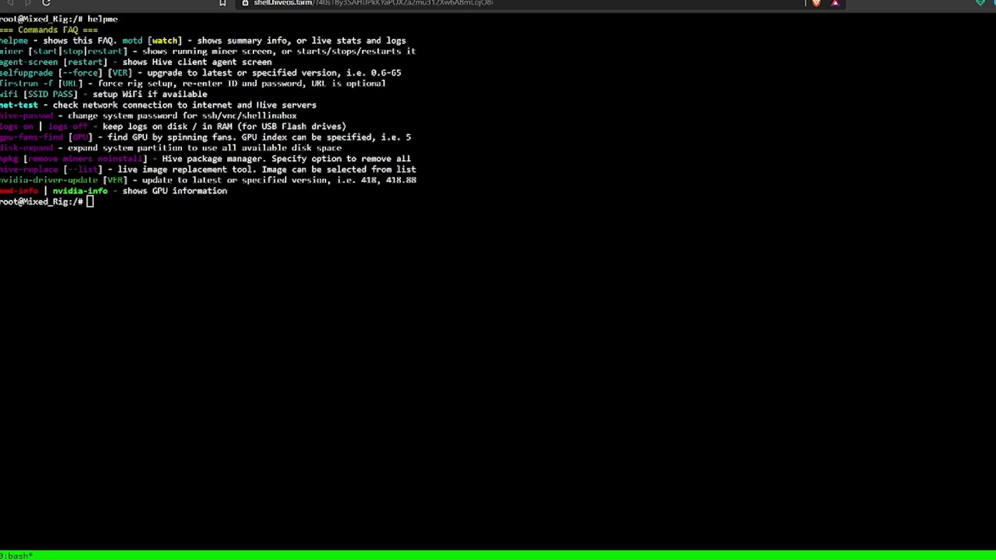
Step: Run hive-replace in the Hive shell to print its usage help
key(Return)
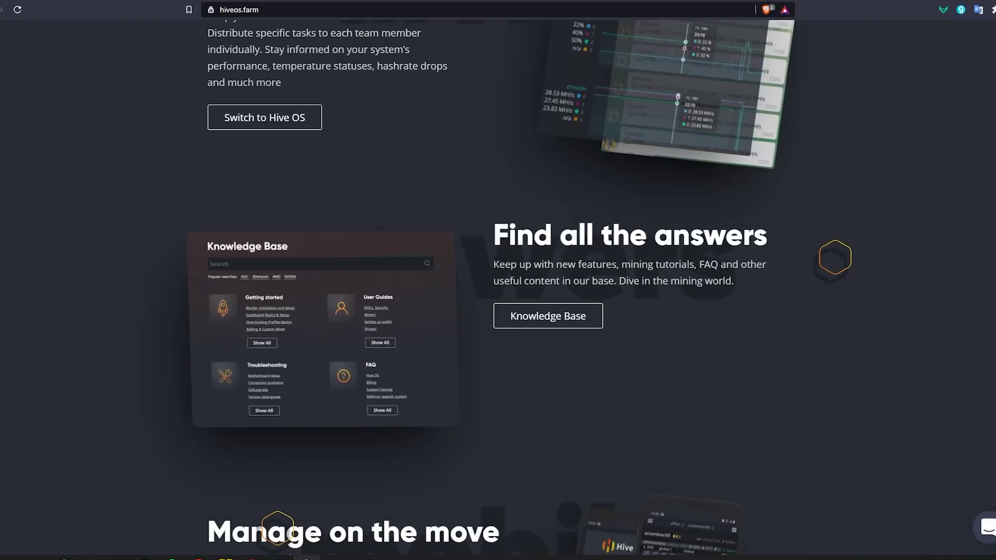
Step: Scroll the mmpOS pricing page down to the credit examples and FAQ
scroll(964, 458, down, 20)
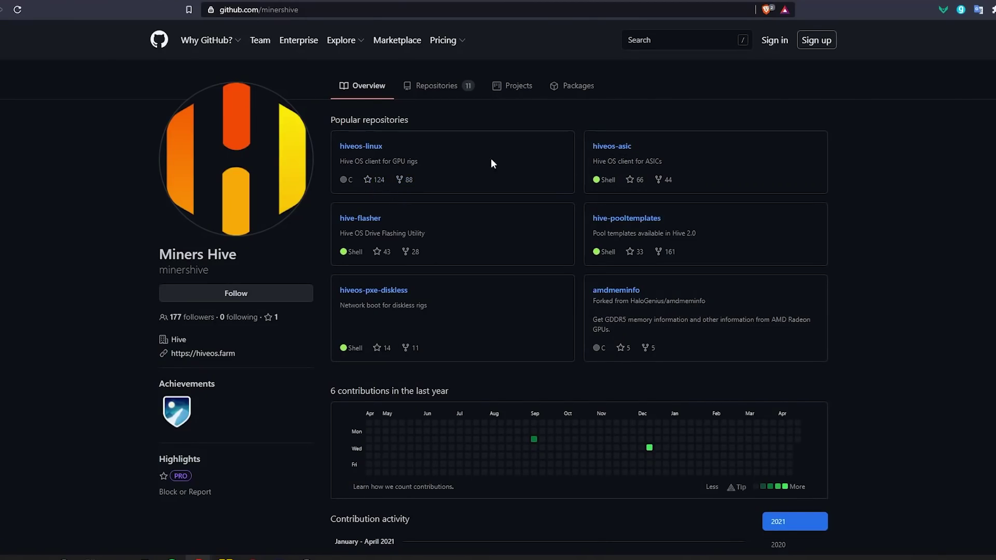
Step: Browse into hiveos-linux's hive/miners folder on GitHub and scroll the miner packages
click(366, 147)
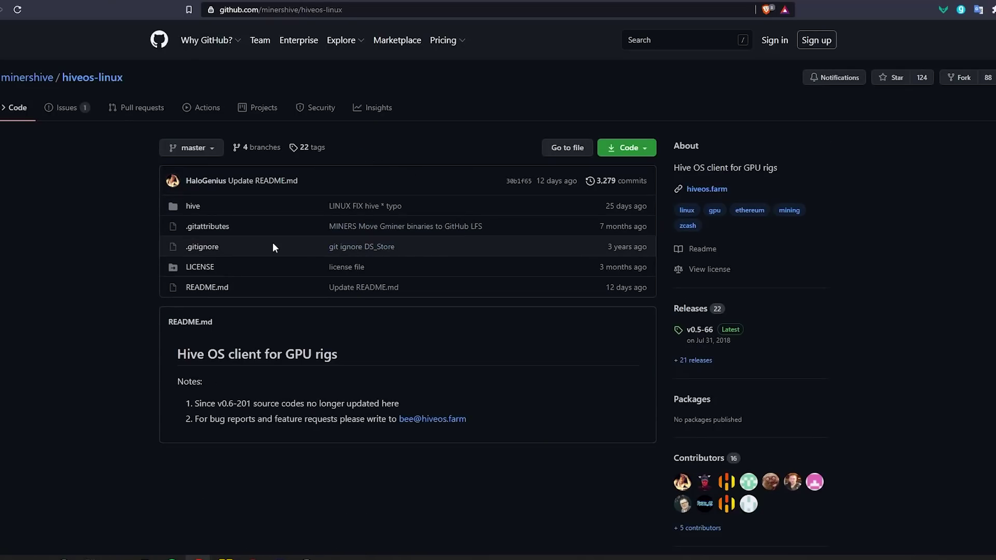
click(192, 206)
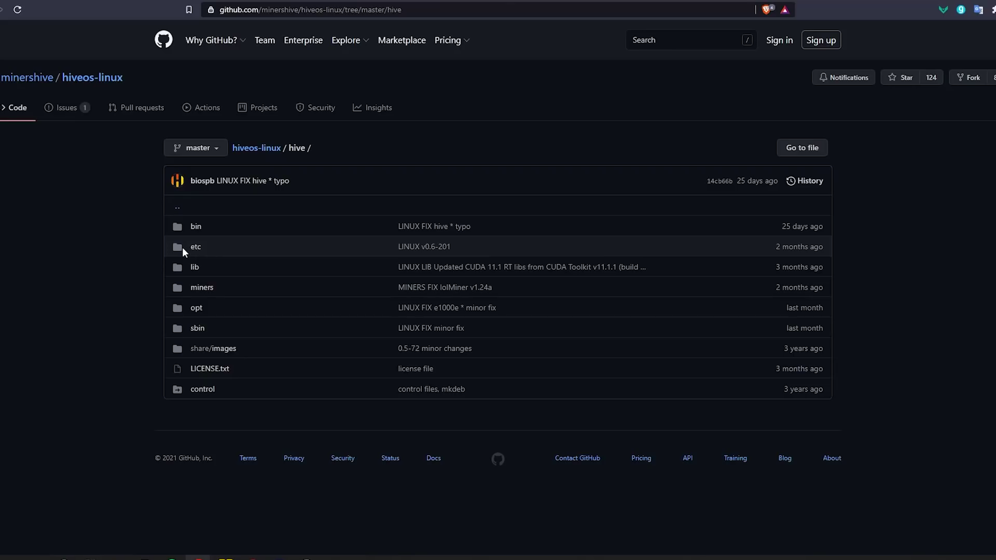
click(202, 291)
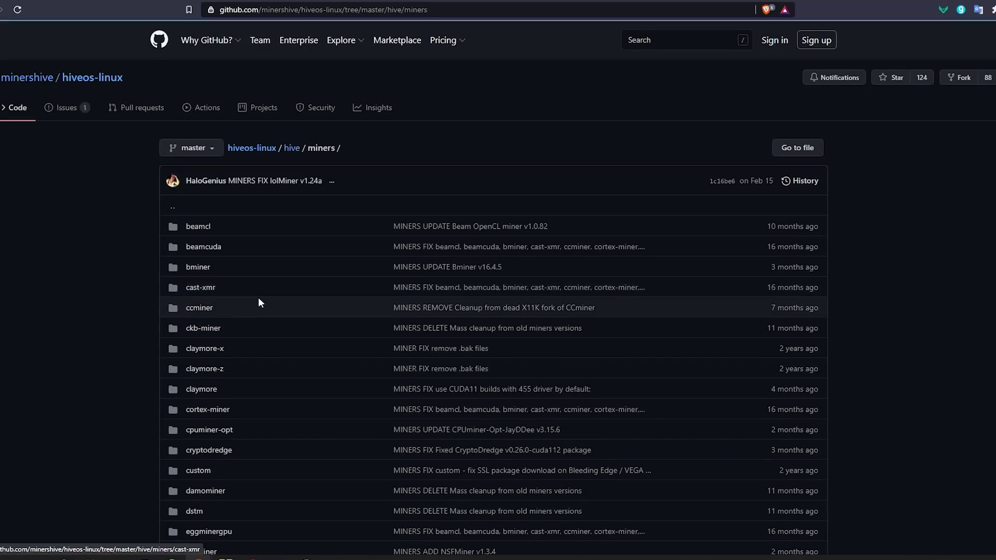
scroll(329, 280, down, 1)
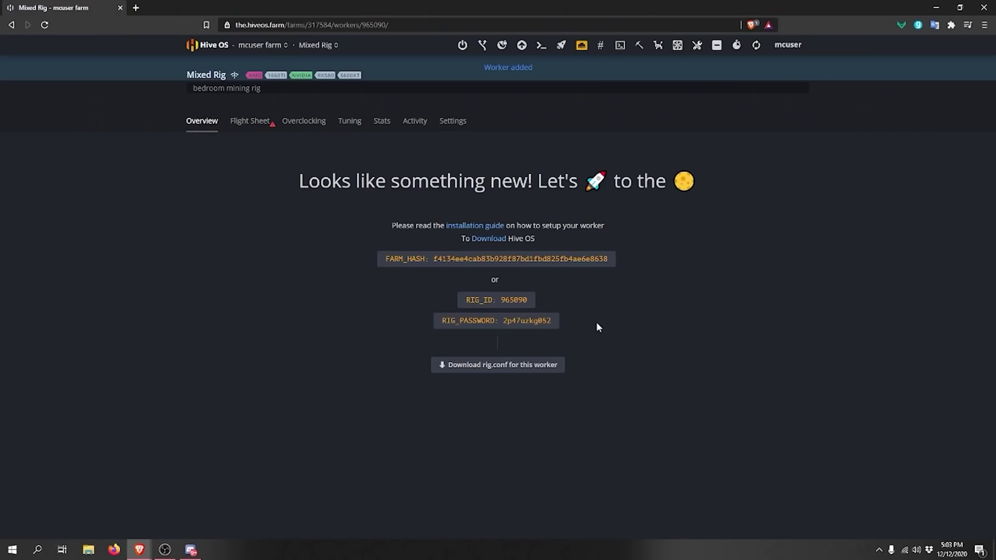
Step: Copy the rig ID and save Mixed Rig's rig.conf into the Downloads folder
drag(442, 259, 567, 264)
drag(466, 300, 528, 300)
click(436, 325)
click(494, 367)
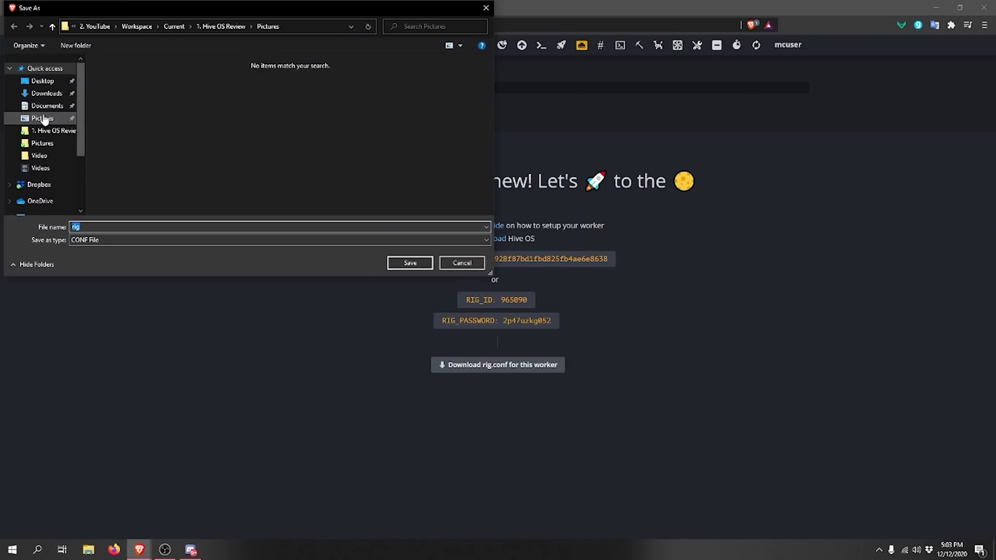
click(47, 93)
click(410, 263)
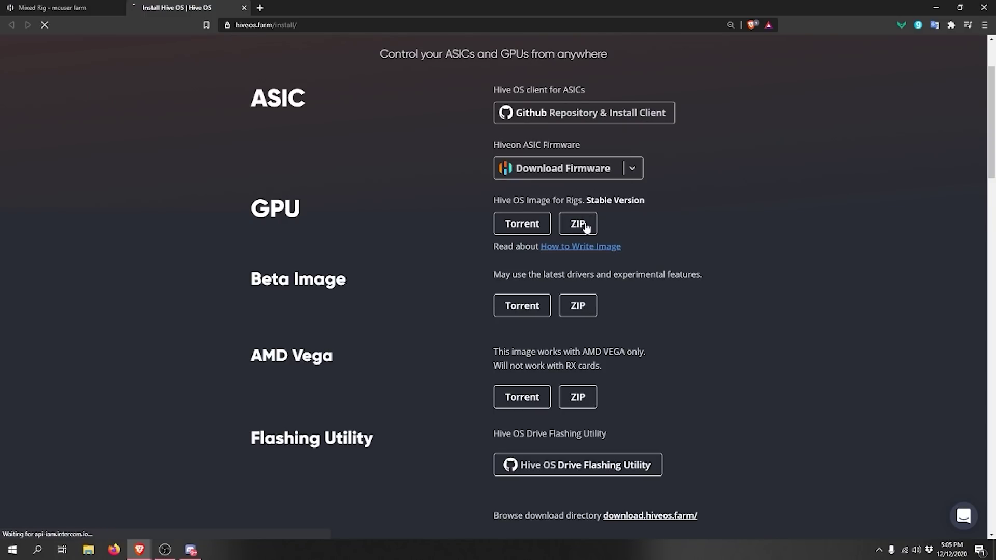
Step: Download the stable hiveos-0.6.172@201105 image ZIP, flash it in Etcher, and open Mixed Rig
click(578, 224)
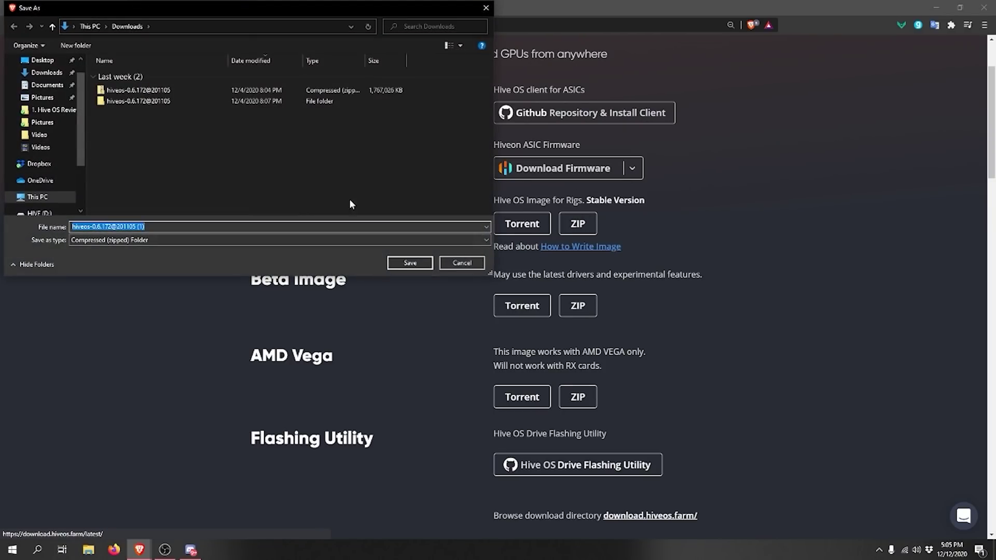
click(145, 91)
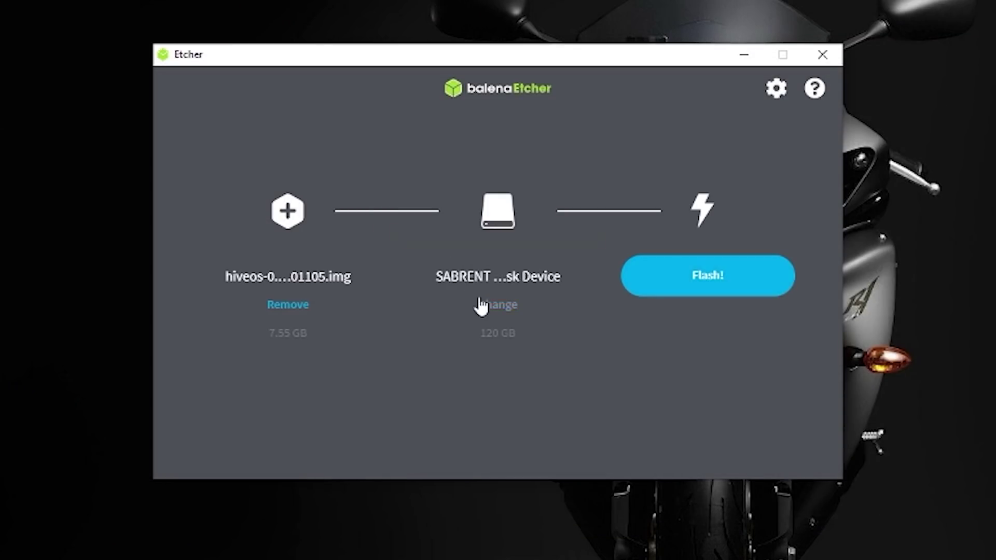
click(498, 305)
click(593, 436)
click(691, 282)
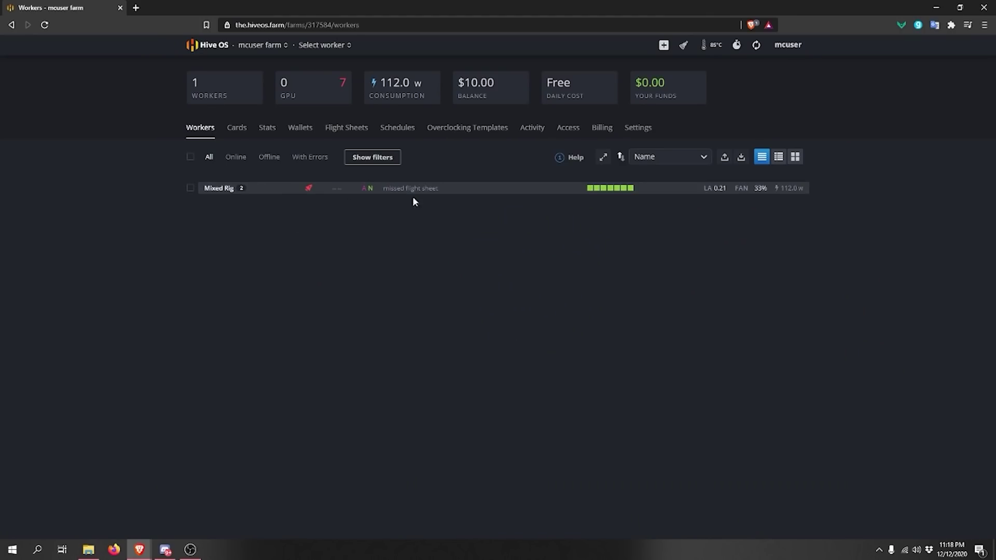
click(218, 188)
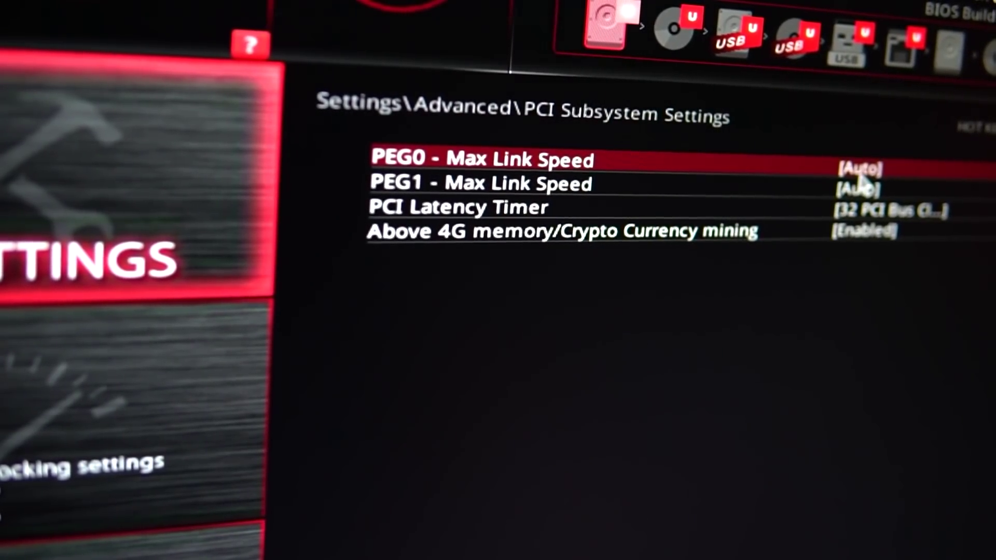
Step: Set PEG0 Max Link Speed to Gen2, then open the PEG1 Max Link Speed choices
click(859, 171)
click(591, 306)
click(859, 189)
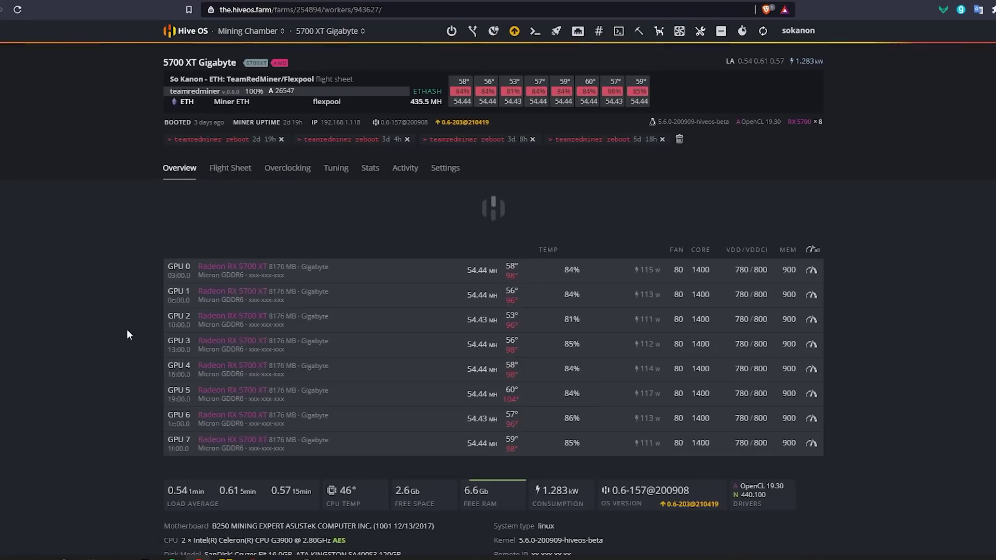
Step: Set GPU 6's memory clock to 890 in the AMD World overclock settings
click(816, 195)
click(393, 362)
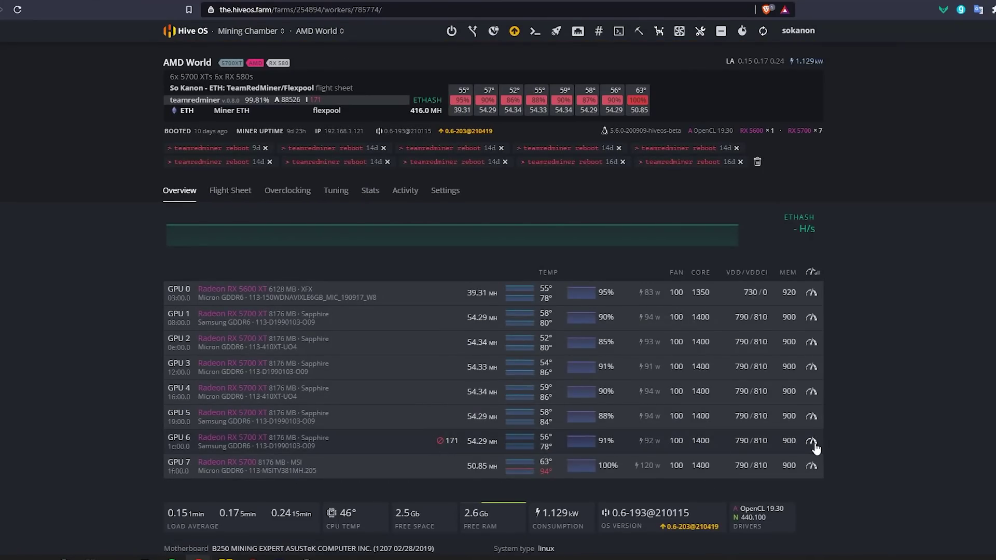
click(811, 441)
text(890)
key(Return)
Step: Clear the worker's message list and open the NVIDIA World worker page
mouse_move(663, 243)
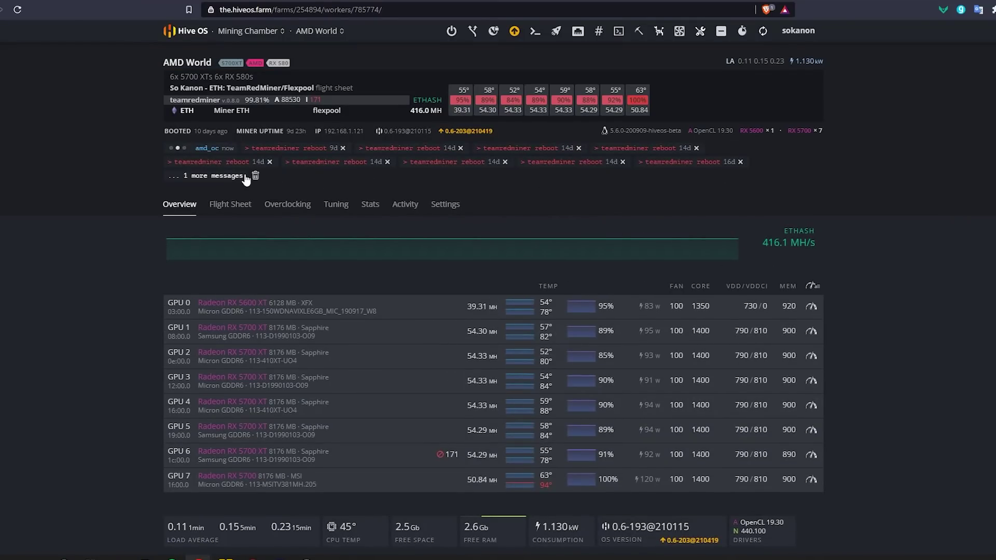
click(255, 176)
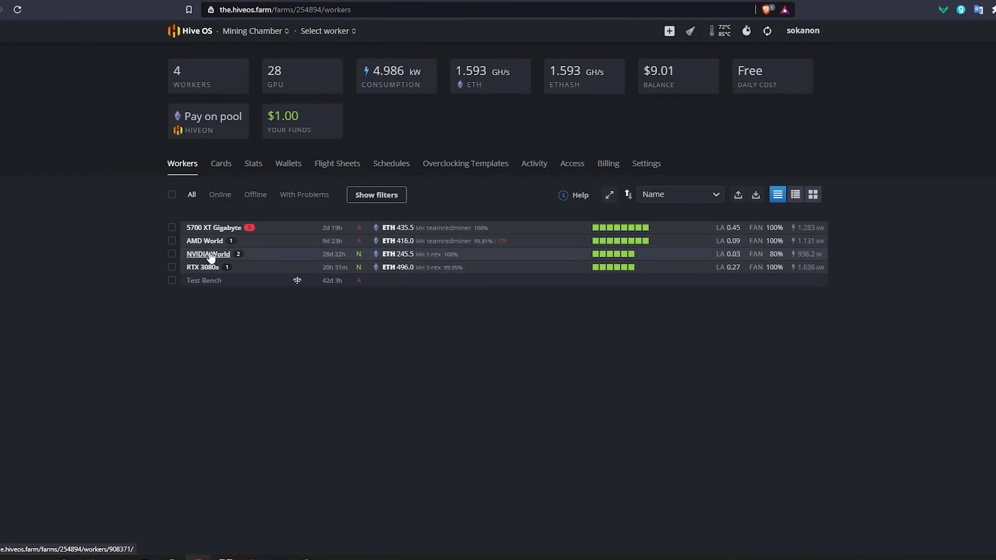
click(209, 254)
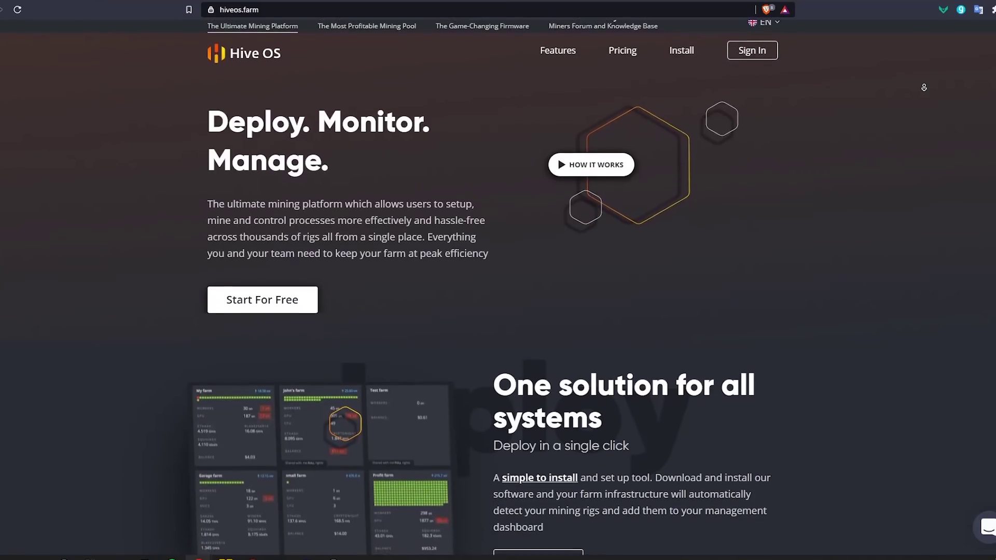
scroll(926, 91, down, 2)
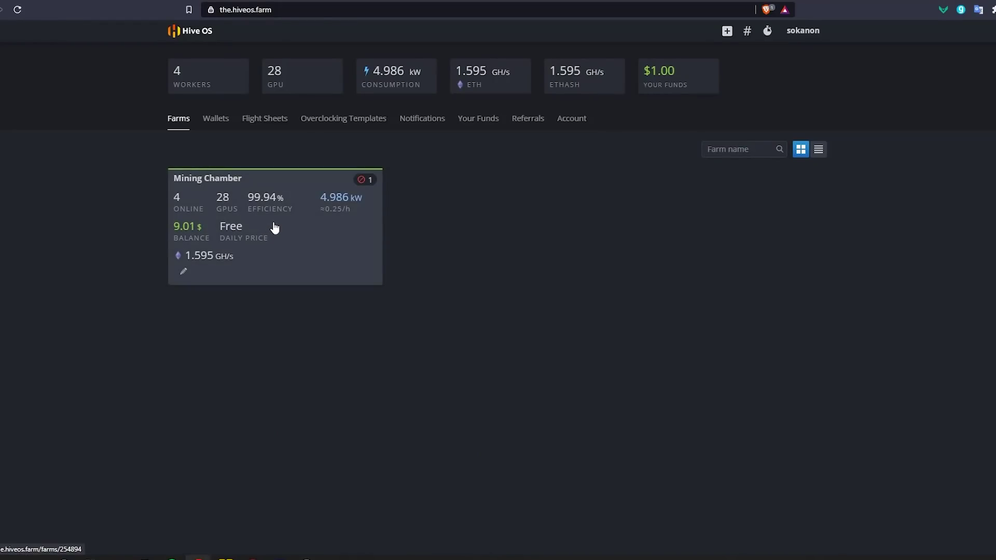
Step: Open the Mining Chamber farm's workers list
click(275, 229)
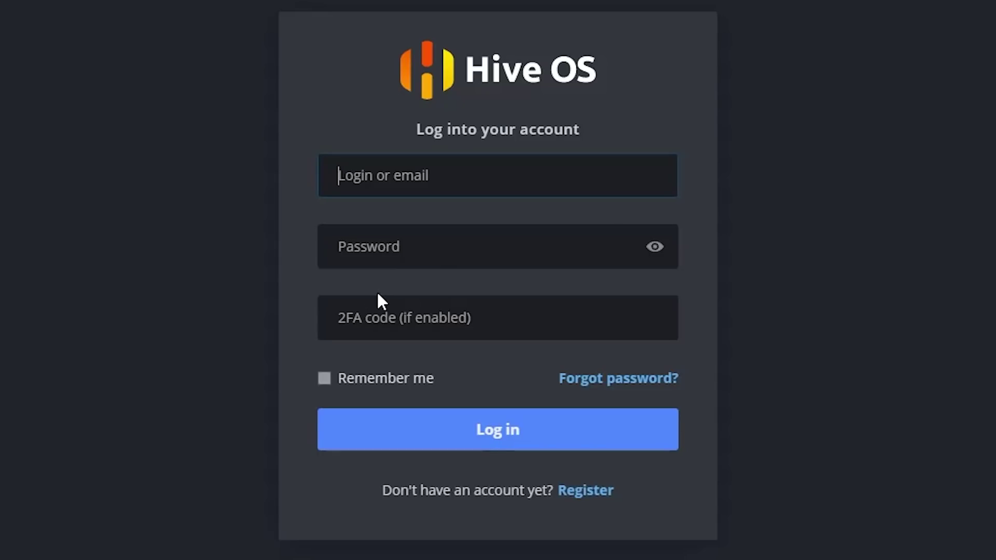
Step: Log in to the Hive OS account and scroll Account settings to the Password and 2FA sections
text(user123)
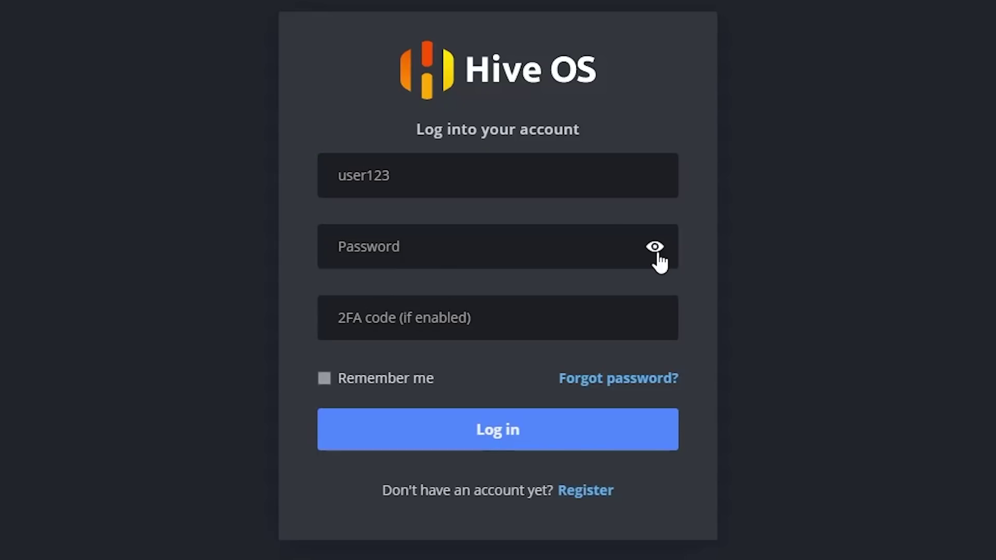
click(584, 260)
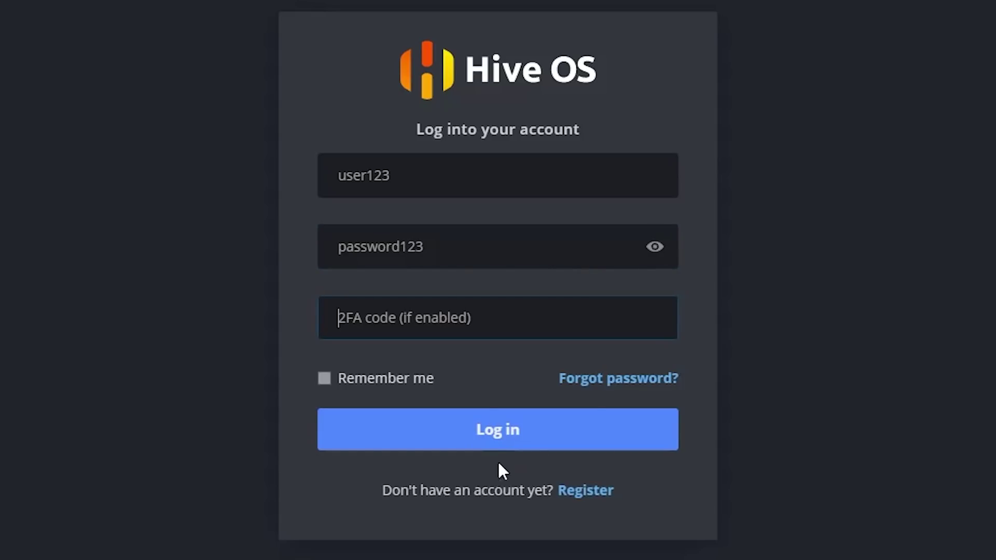
click(473, 437)
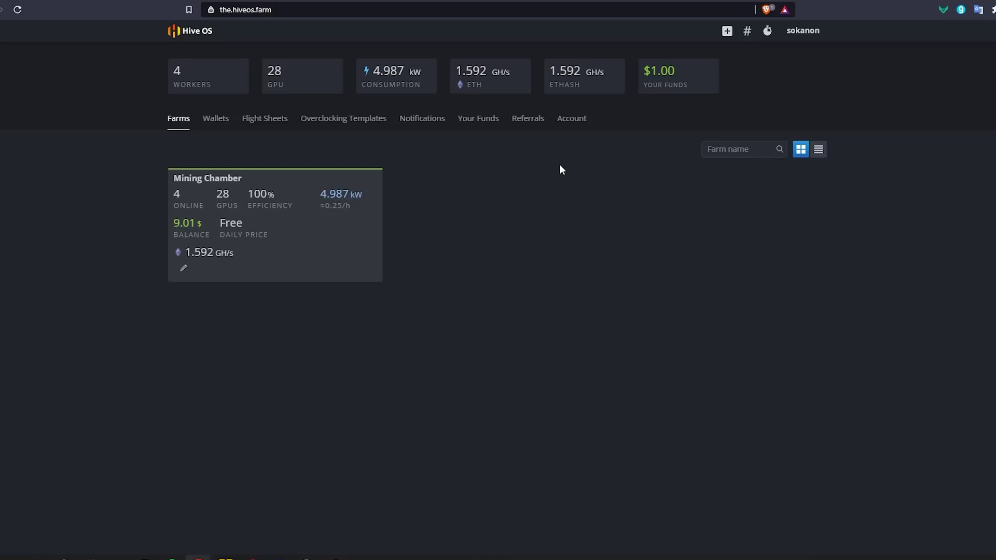
click(572, 119)
scroll(315, 293, down, 5)
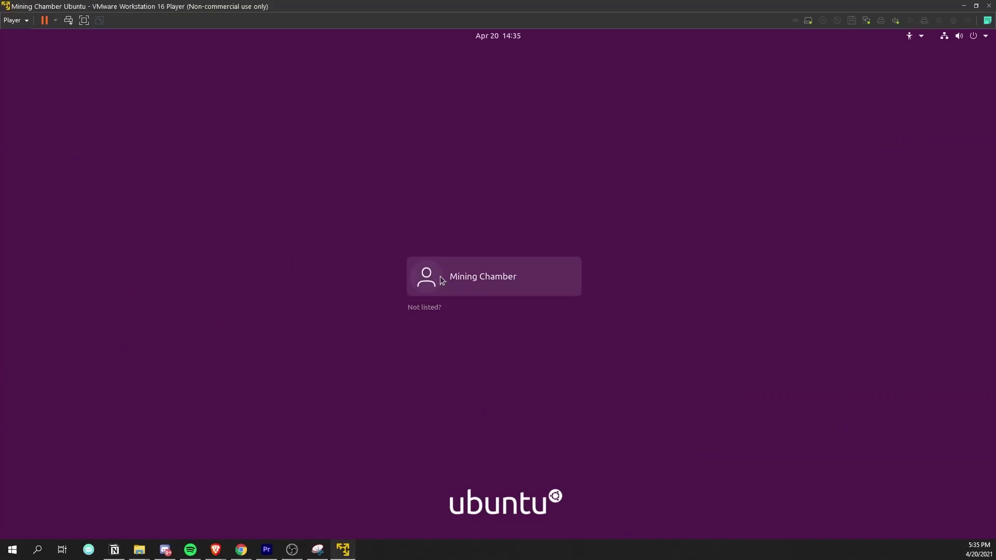
Step: Log in to the Ubuntu VM and skip through every page of the welcome wizard
click(461, 276)
text(*****)
key(Return)
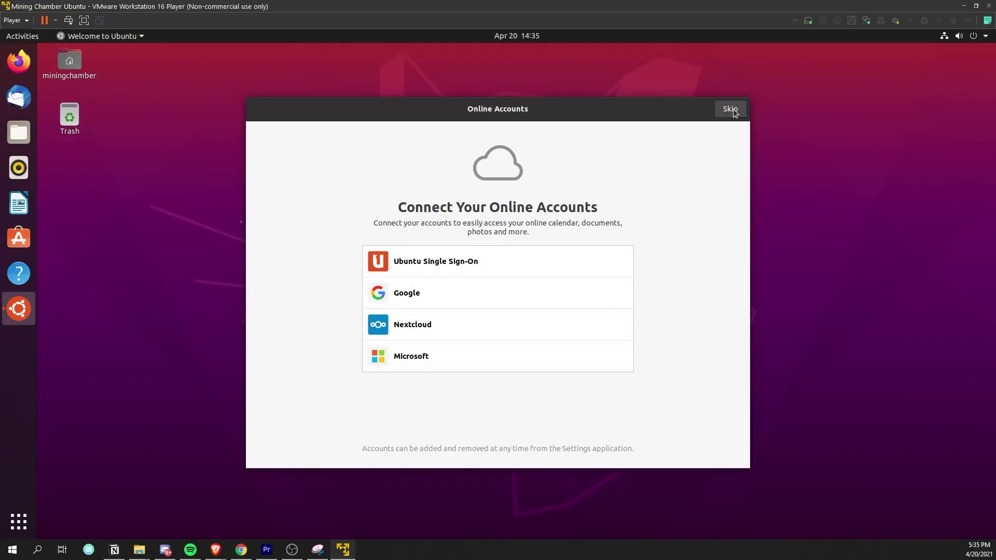
click(731, 109)
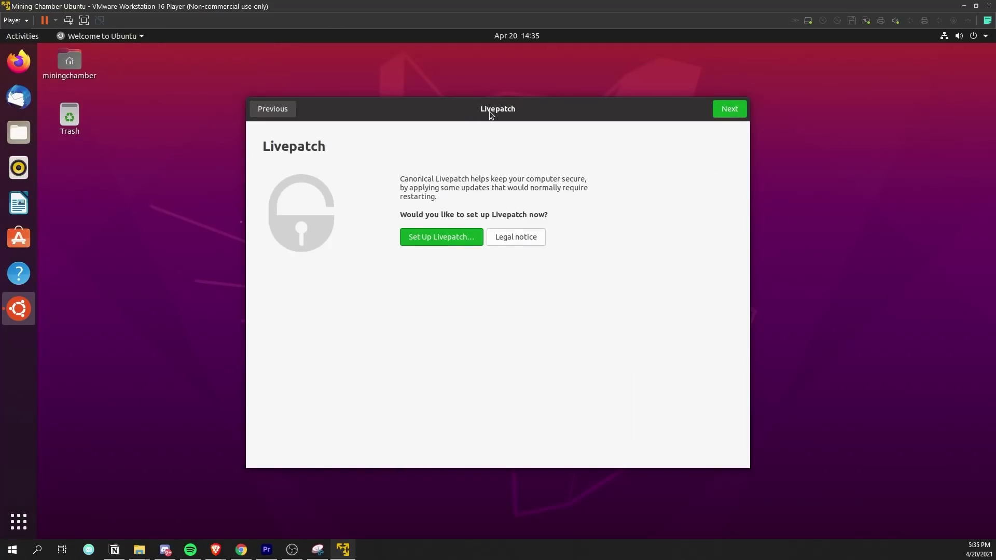
click(732, 109)
click(730, 109)
click(732, 110)
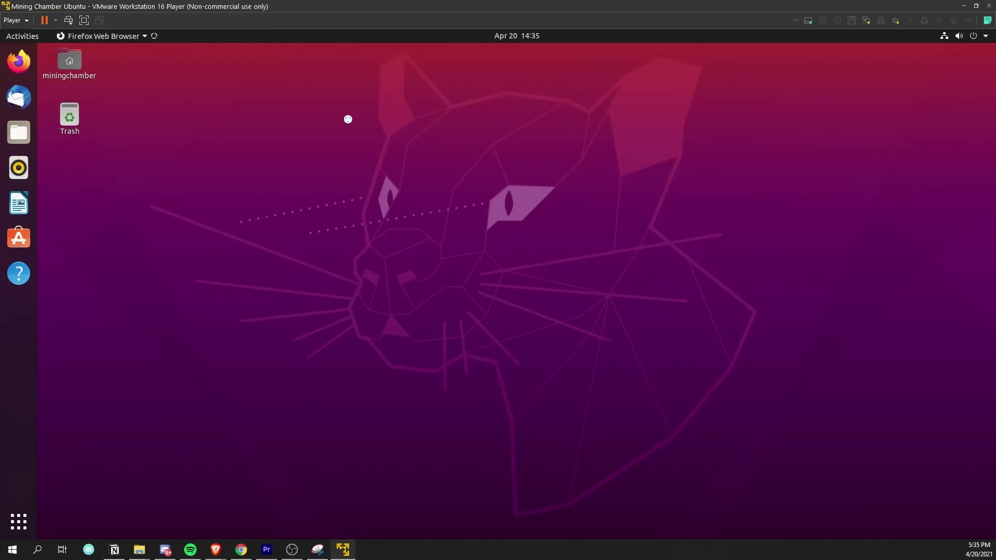
Step: Search Firefox for 'trex miner' and open the T-Rex releases page on GitHub
text(trex miner)
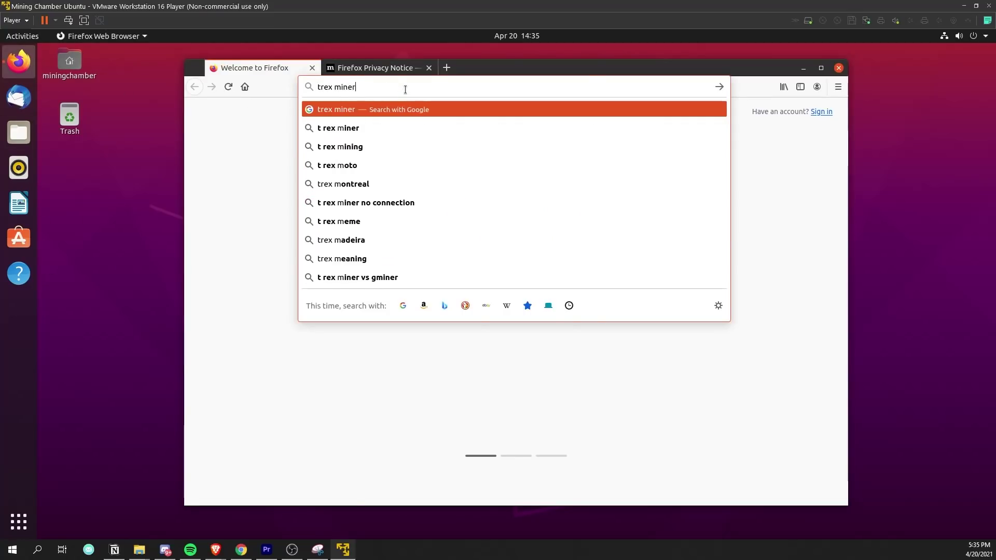
key(Return)
click(310, 232)
key(super+Up)
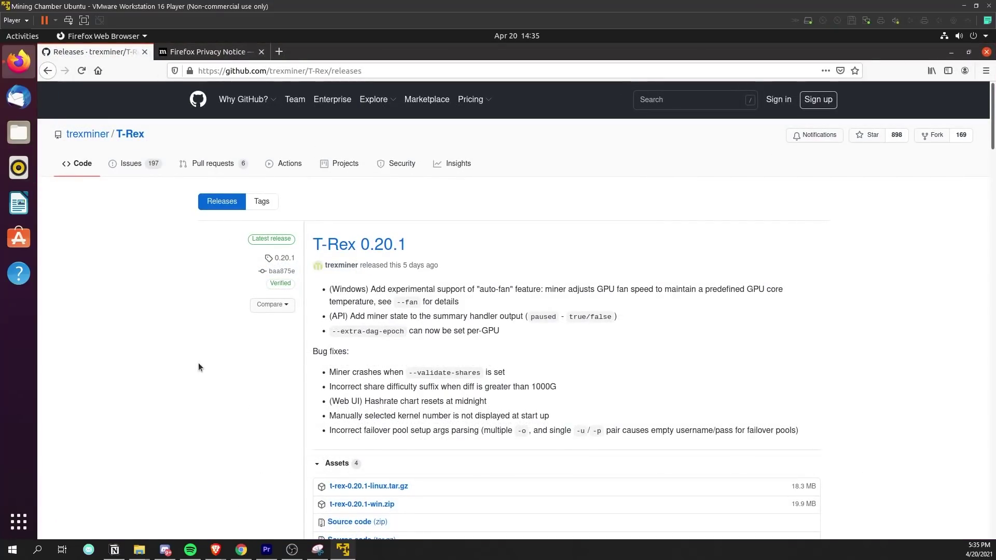
key(ctrl+alt+t)
scroll(400, 344, down, 3)
scroll(396, 314, up, 2)
scroll(397, 315, down, 4)
click(389, 325)
scroll(373, 352, up, 2)
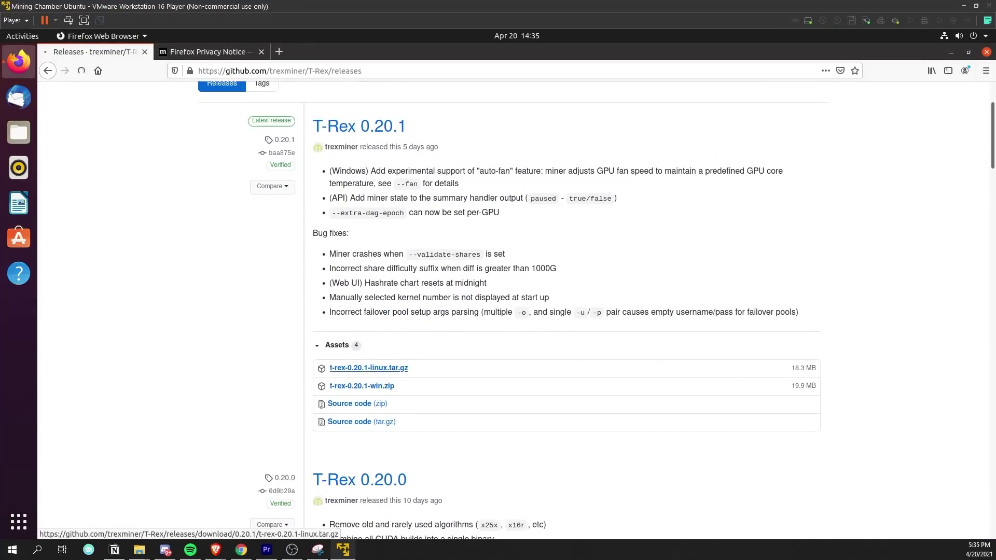
Step: Download t-rex-0.20.1-linux.tar.gz and extract it into a new Miners folder
click(370, 371)
click(614, 372)
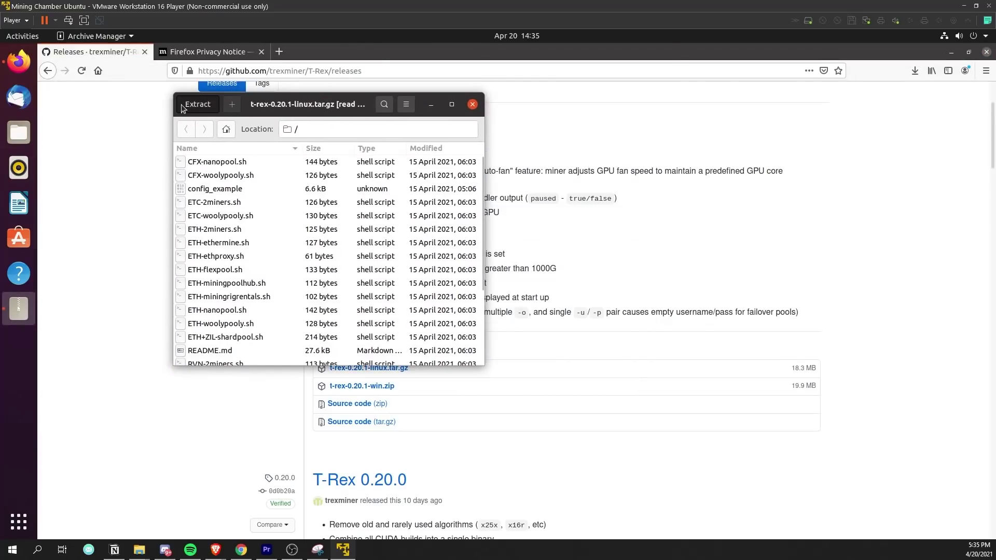
click(187, 109)
click(649, 79)
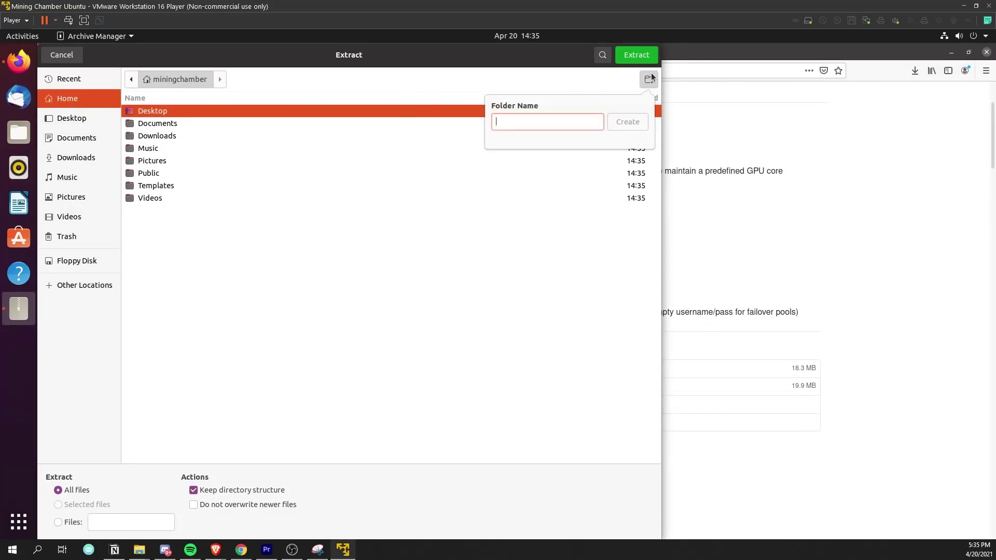
text(Miners)
key(Return)
key(Return)
key(Return)
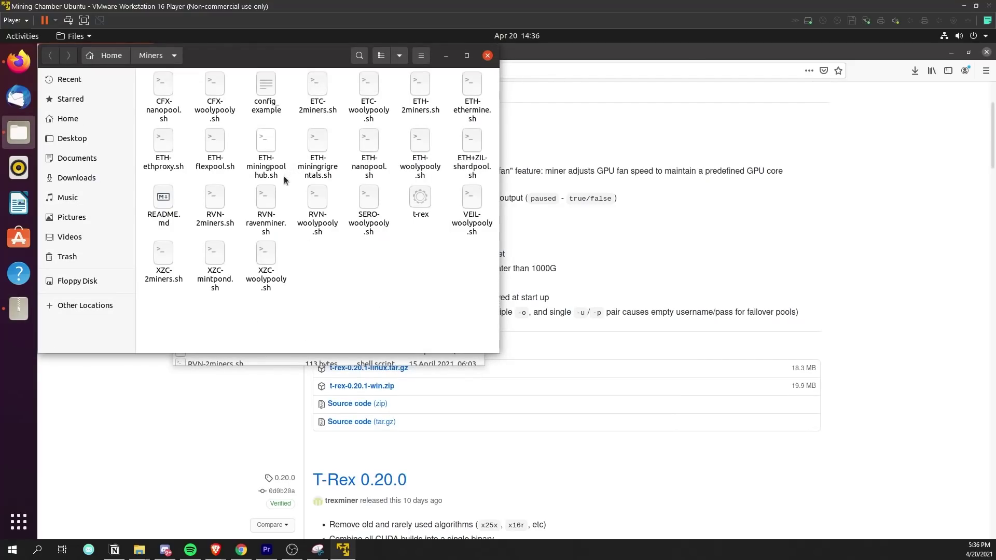
Step: Open ETH-ethermine.sh in the Text Editor to inspect its mining command, then close it
right_click(478, 89)
click(511, 95)
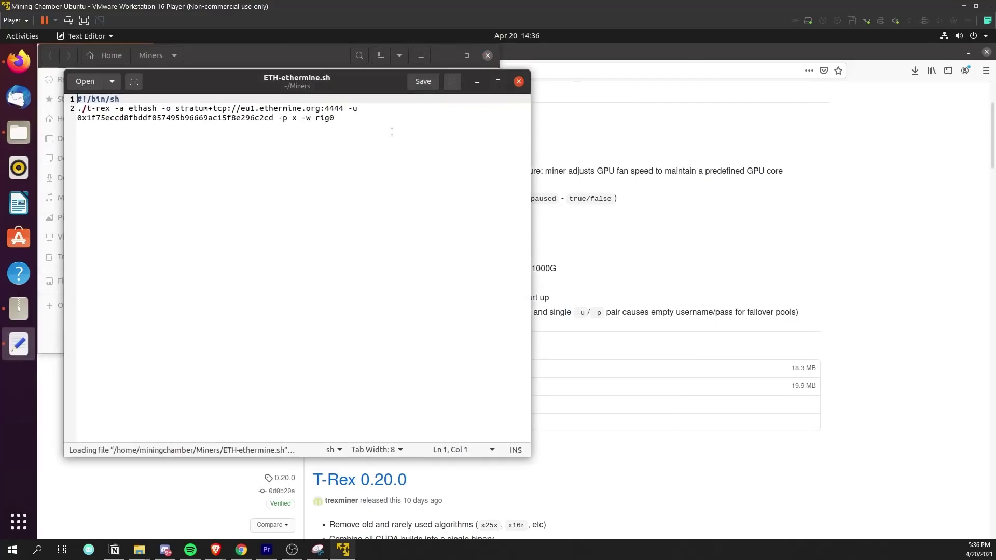
click(392, 132)
click(519, 81)
double_click(467, 100)
drag(506, 79, 602, 92)
click(615, 89)
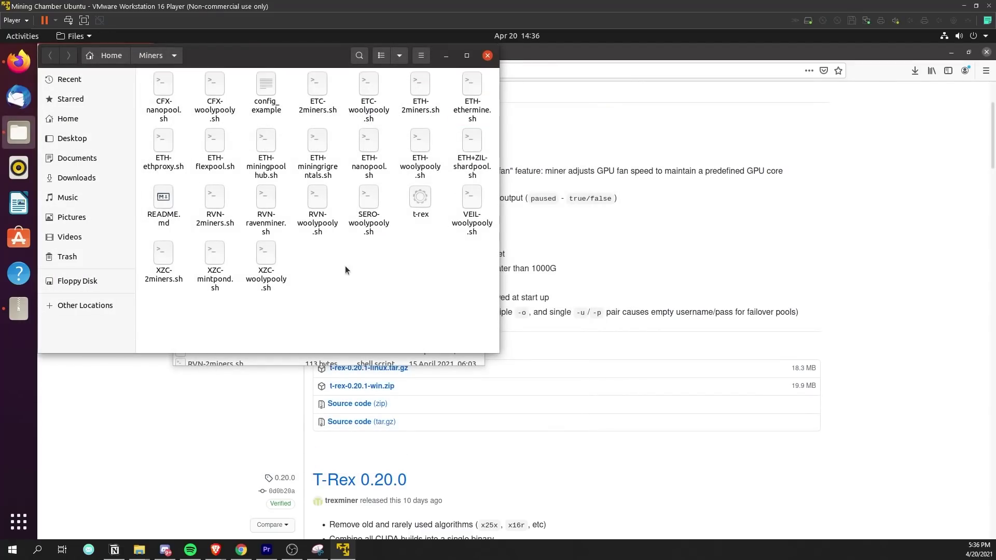
key(alt+Tab)
key(Escape)
Step: In a new terminal, run cd Miners/ and ls to list the miner scripts
key(ctrl+alt+t)
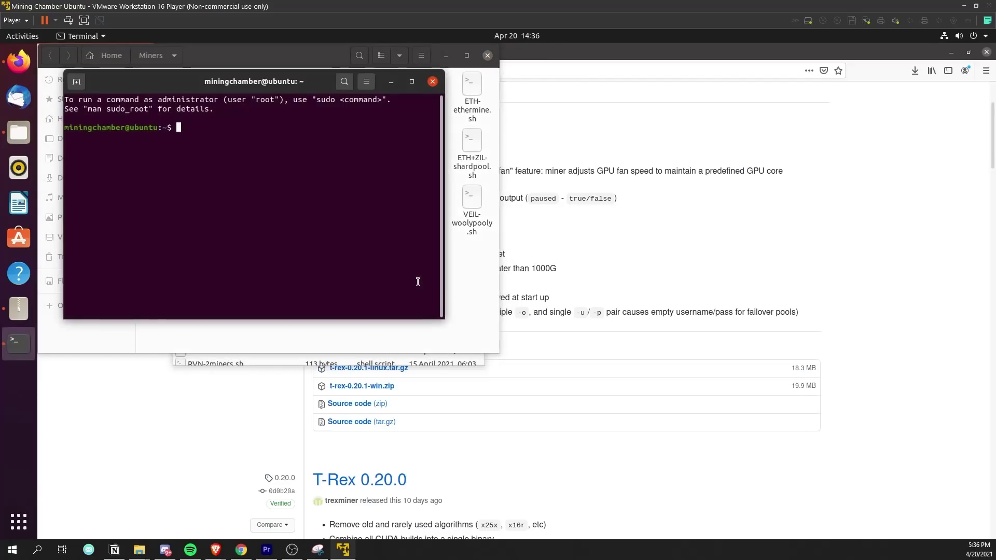
text(cd Miners/)
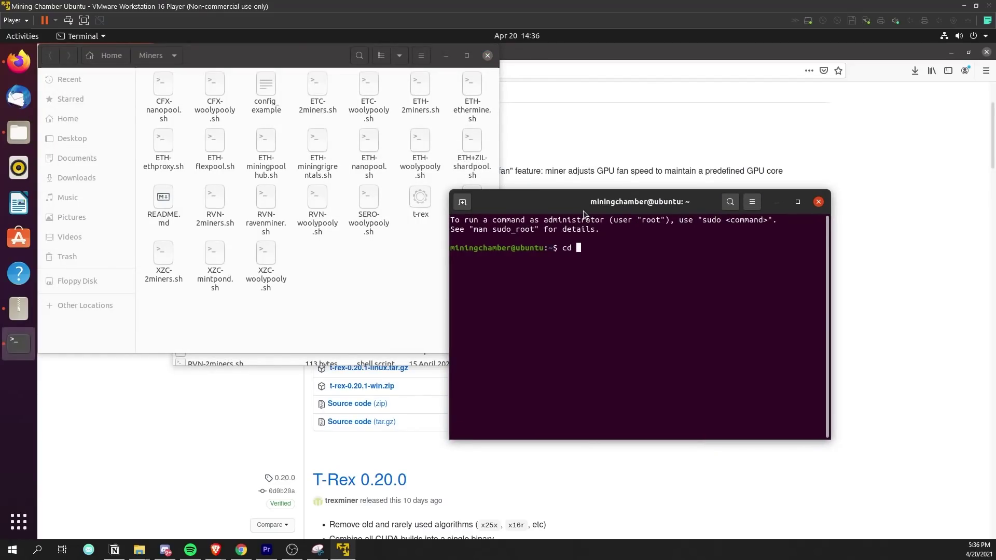
key(Return)
text(ls)
key(Return)
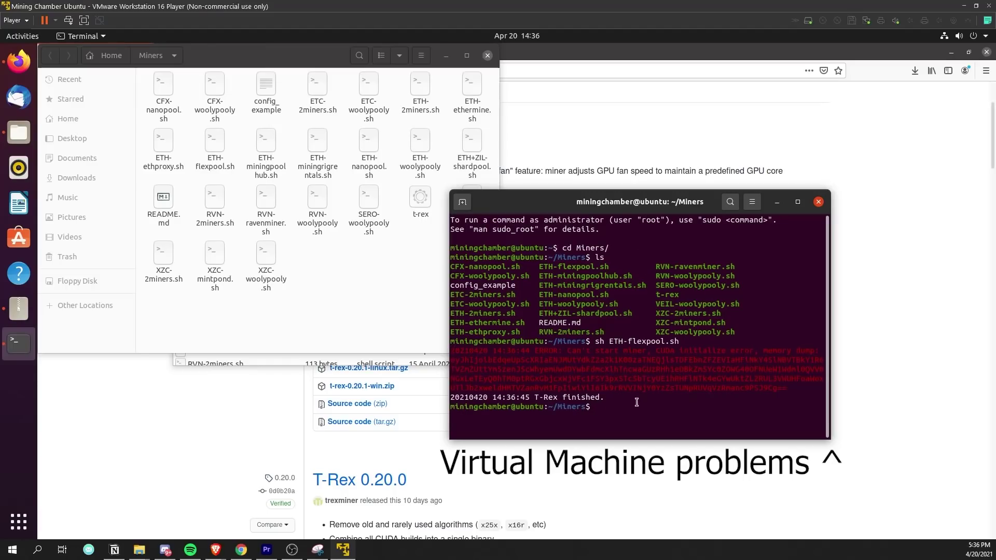
scroll(498, 311, down, 3)
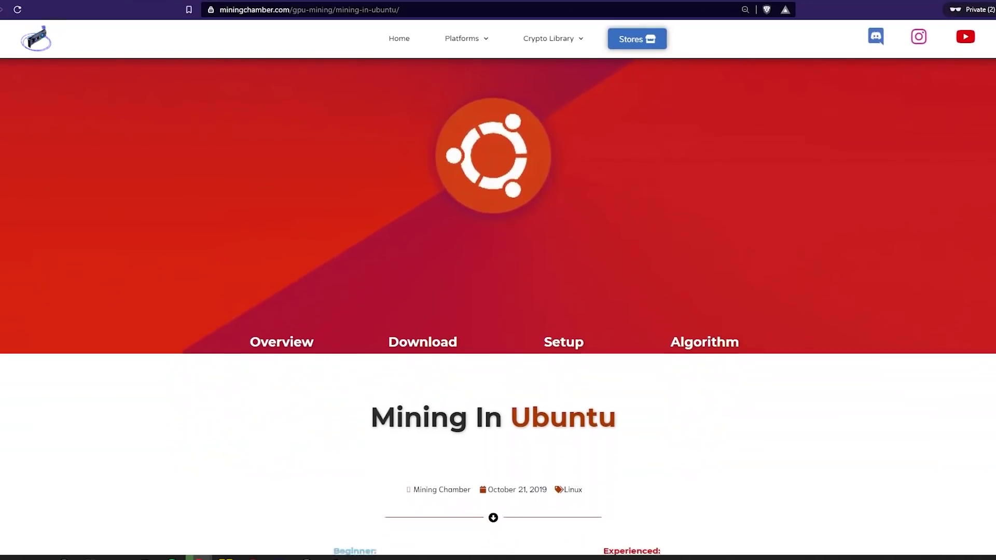
scroll(498, 311, down, 3)
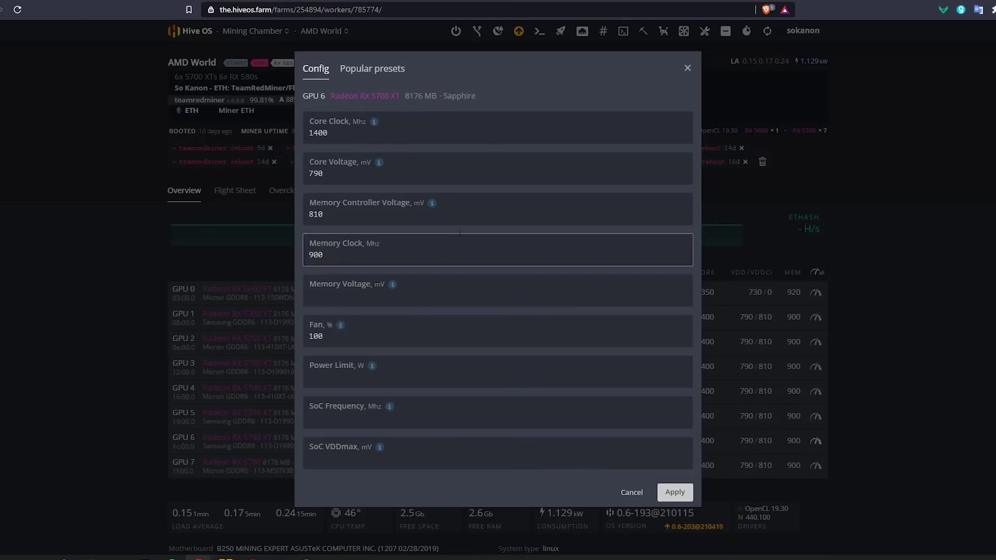
Step: Apply an 890 memory clock to GPU 6, then open the NVIDIA World worker from the farm list
text(890)
click(675, 492)
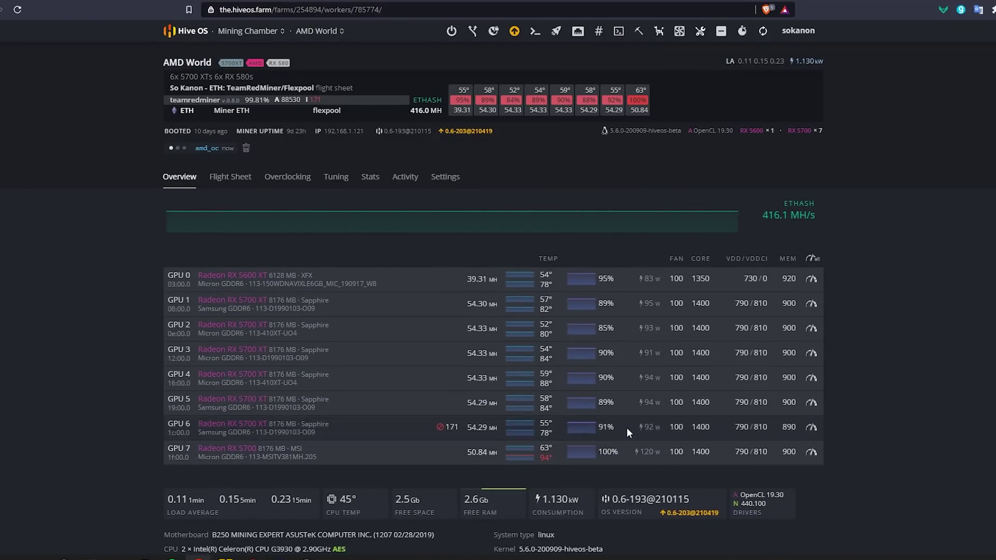
click(248, 31)
click(210, 254)
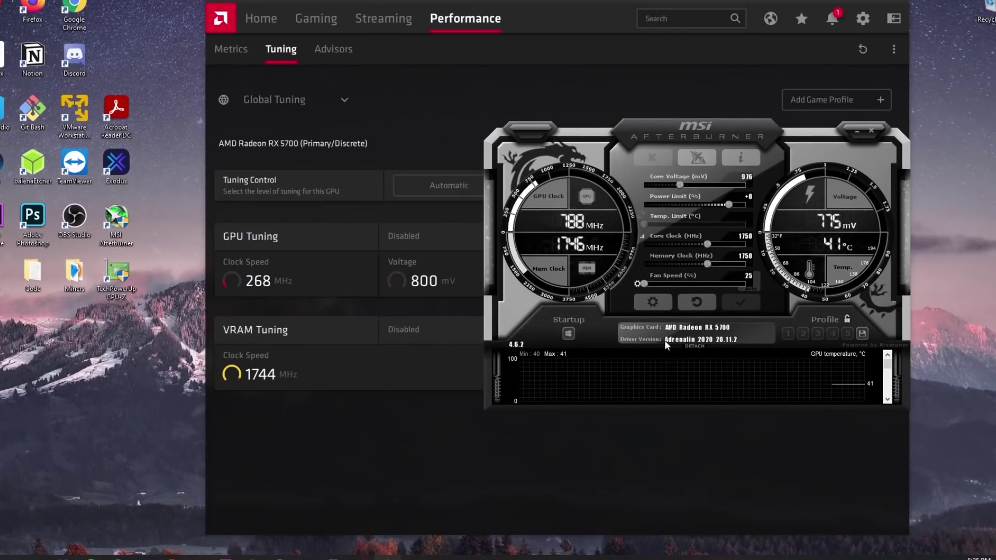
Step: Open the overclocking tool's settings, then highlight the -cclock 1350 -cvddc 800 -mclock 1800 line in config.txt
click(653, 302)
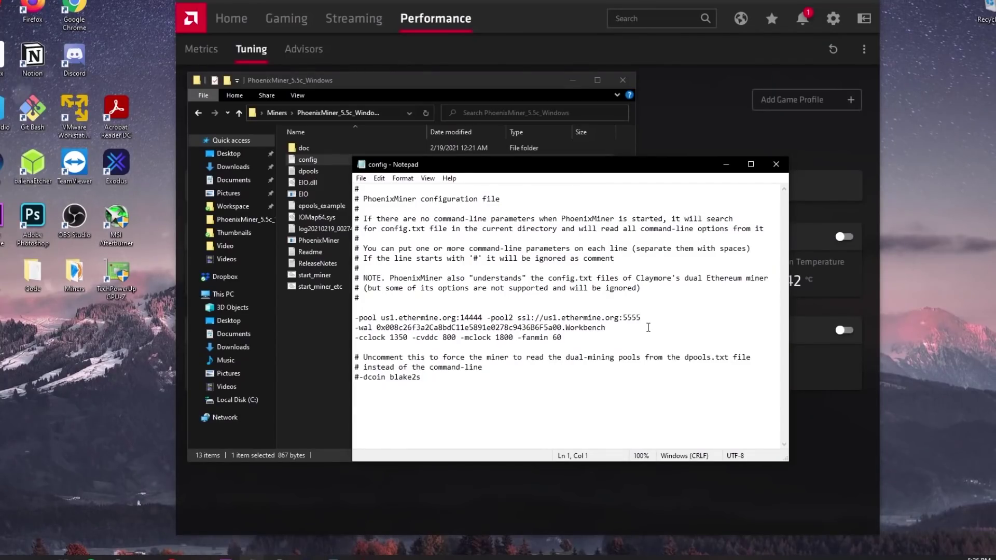
drag(562, 337, 354, 338)
click(408, 337)
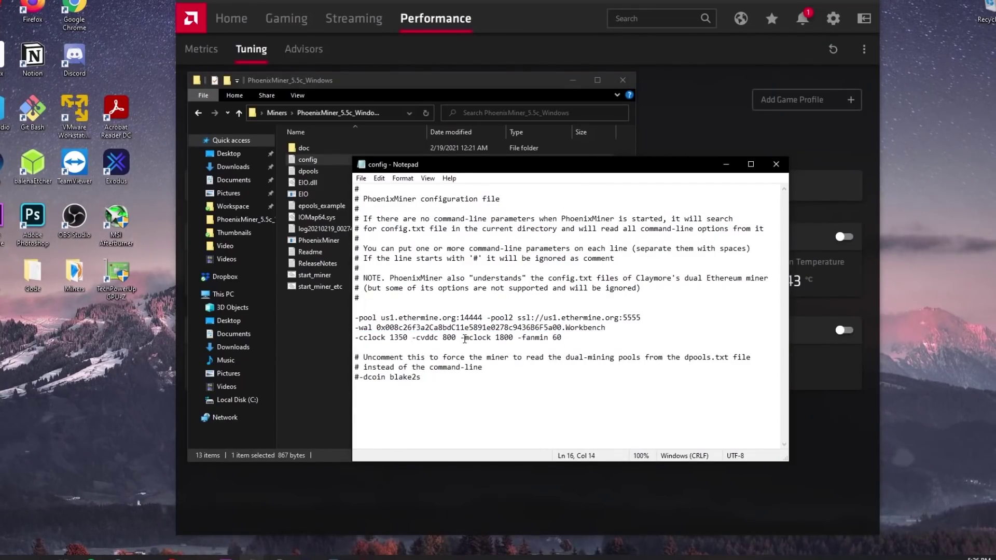